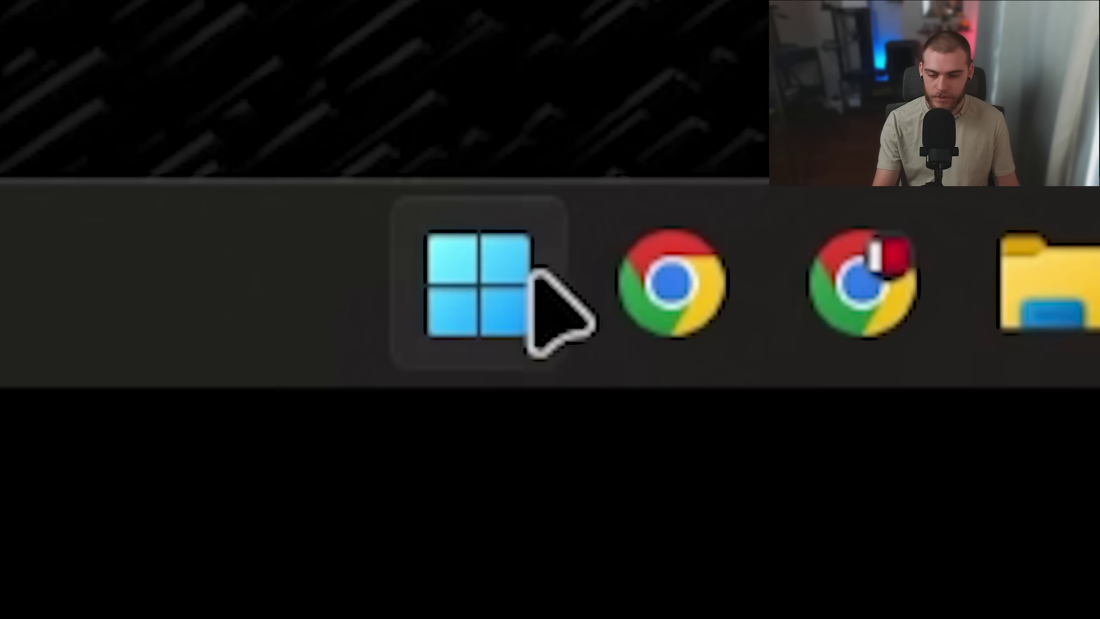
Launch Windows PowerShell as administrator from a 'pow' Start search and approve the UAC prompt
left_click(449, 608)
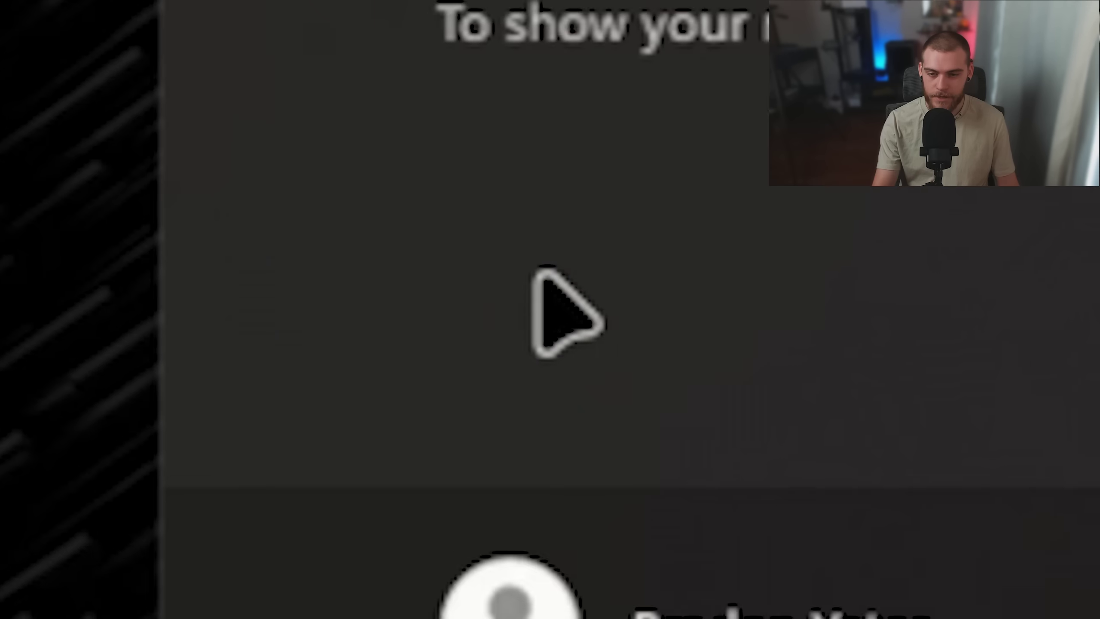
type("pow")
right_click(695, 580)
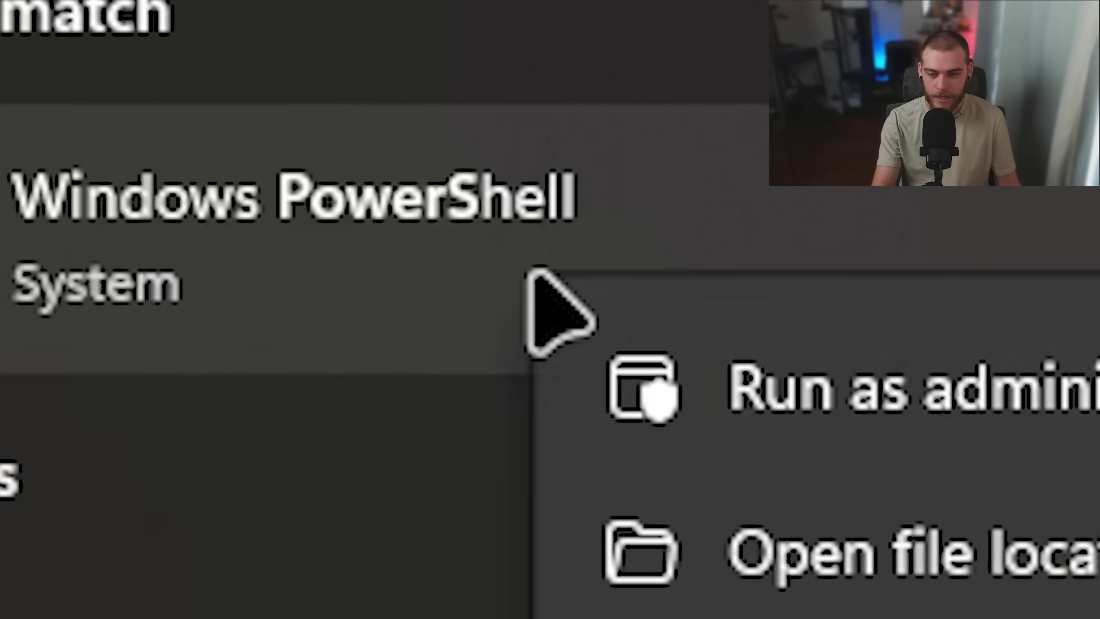
left_click(862, 388)
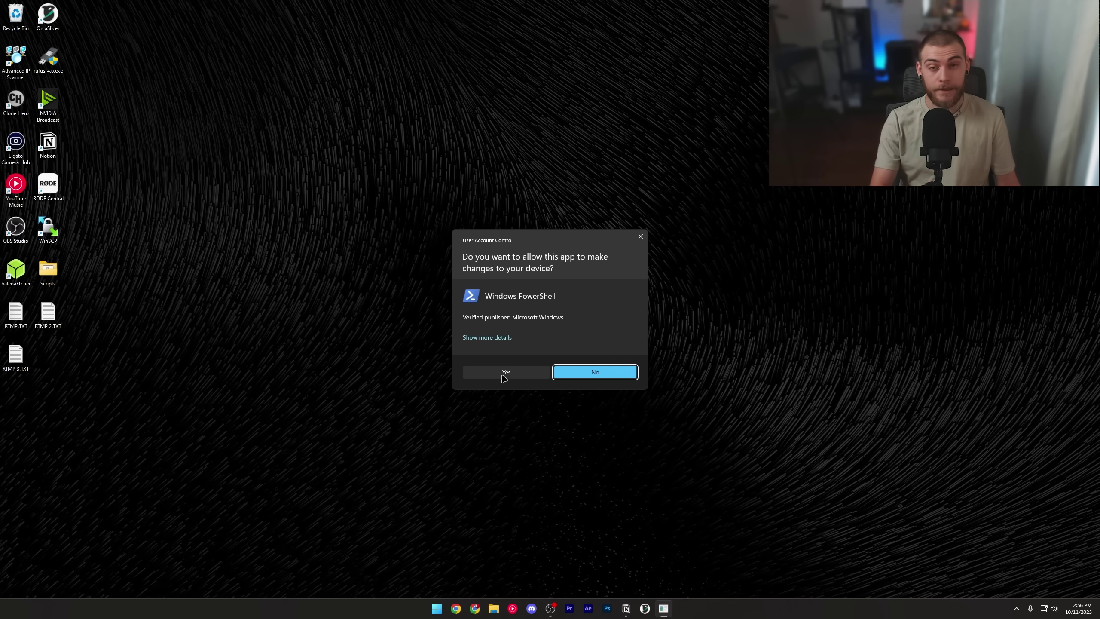
left_click(505, 373)
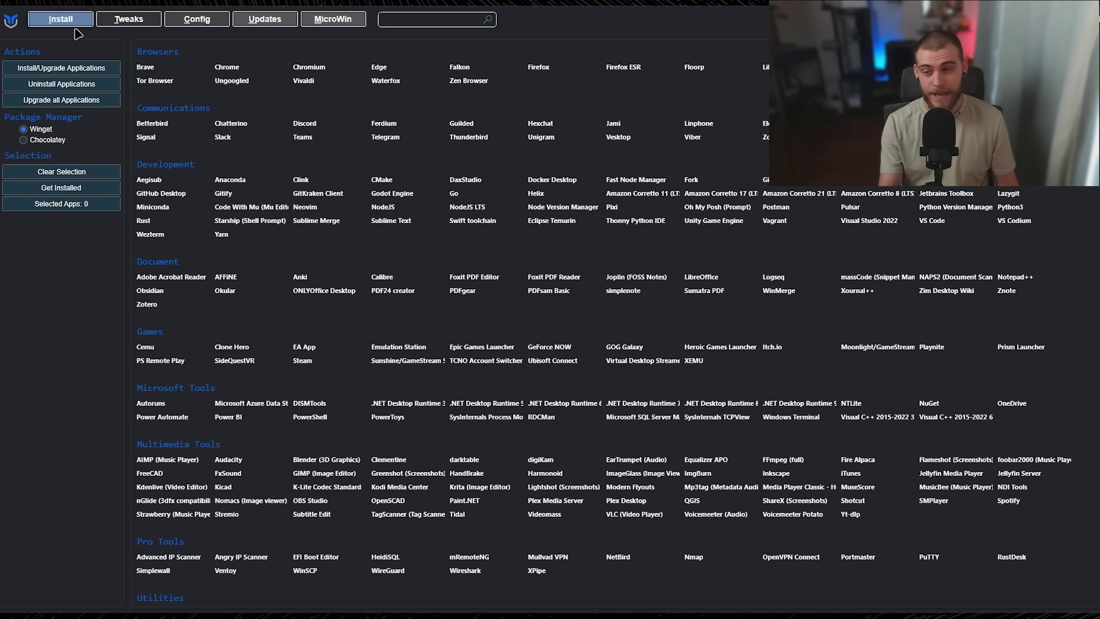
Run the recommended tweaks from the Tweaks tab, including disabling telemetry and setting services to manual
left_click(129, 19)
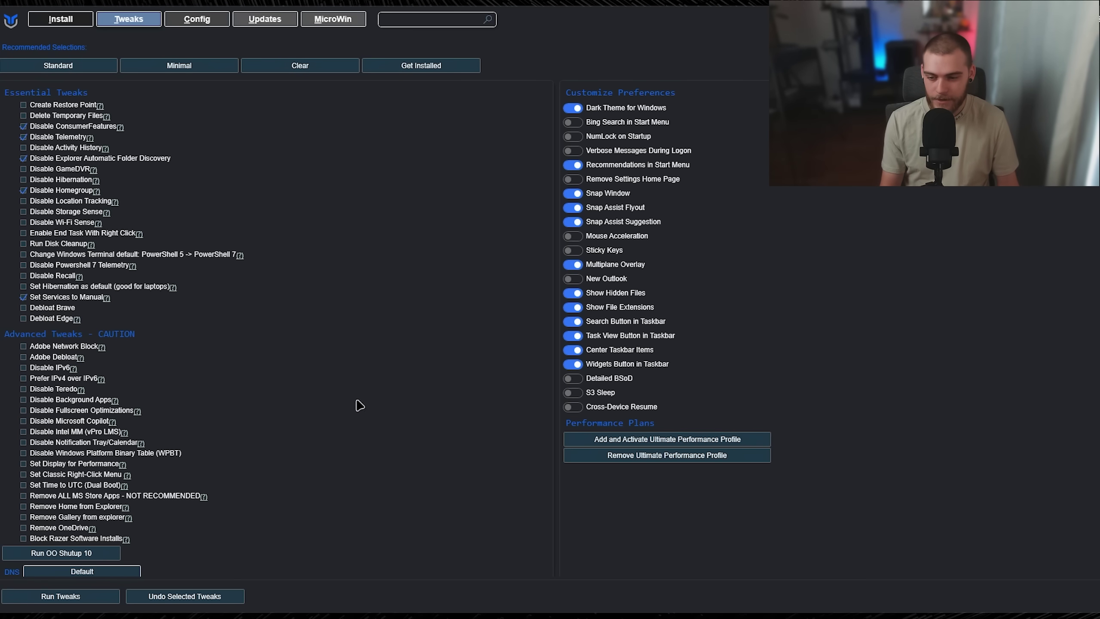
scroll(359, 406, "down", 2)
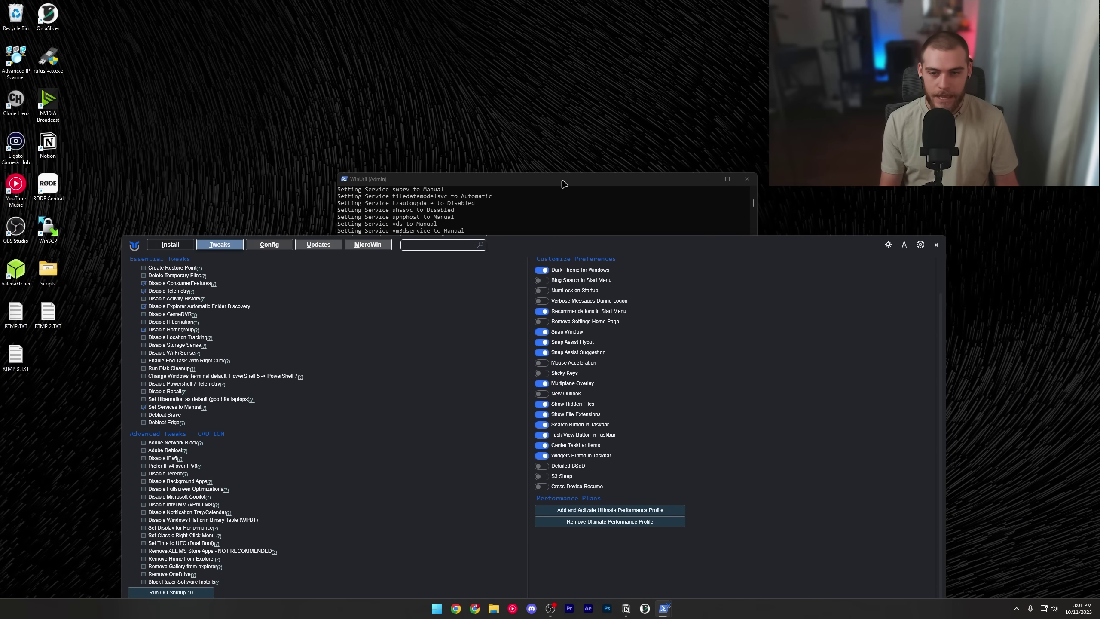
left_click_drag(563, 185, 552, 30)
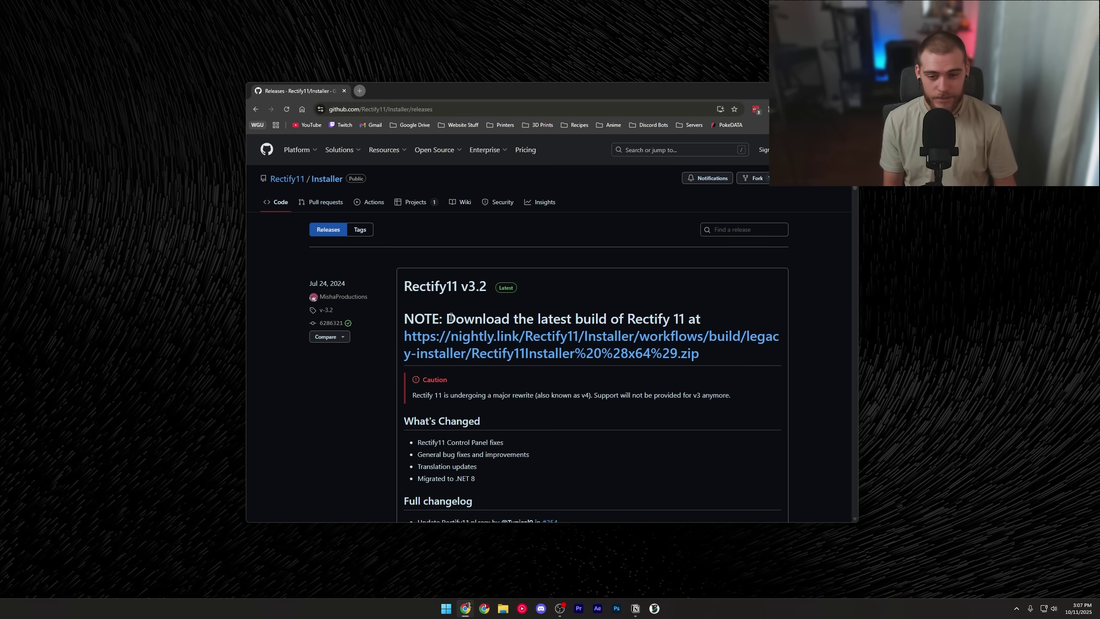
Download Rectify11Installer (x64).zip from the latest release's nightly.link URL
left_click(586, 337)
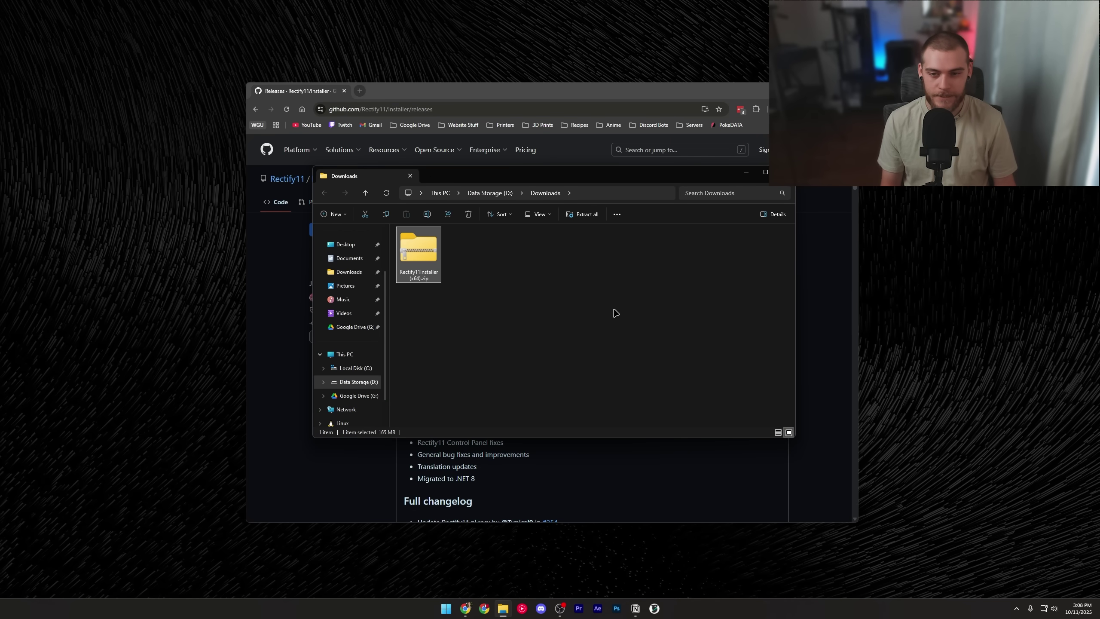
Run Rectify11Installer.exe from the zip, choosing Run anyway and allowing it in UAC
key("Return")
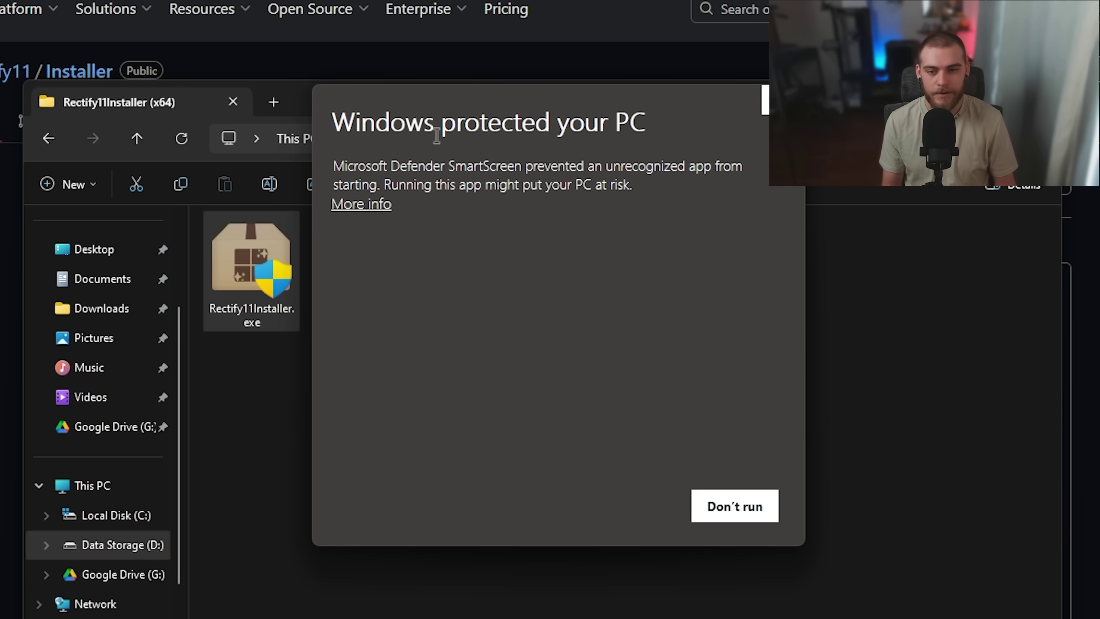
left_click(375, 207)
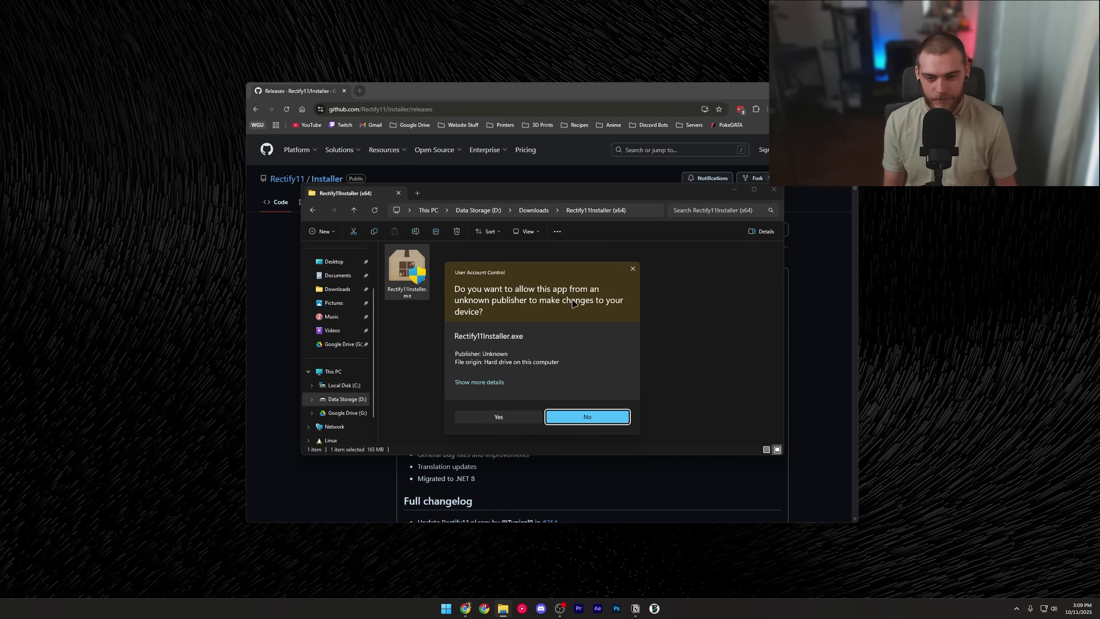
left_click(494, 419)
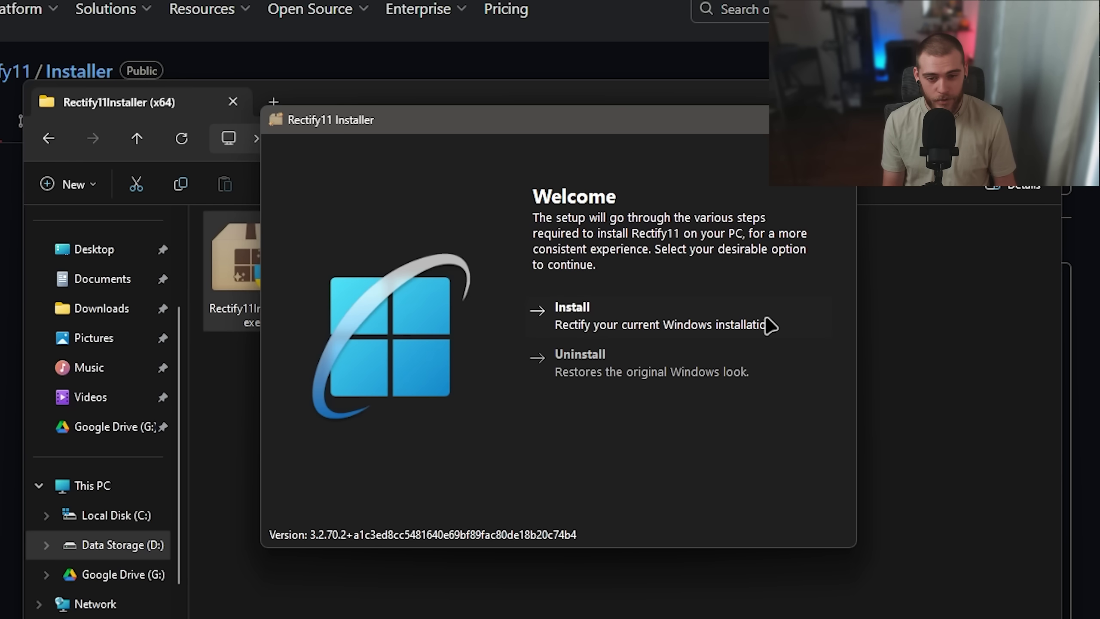
Choose Install on the Rectify11 Welcome page and move past the antivirus notice
left_click(699, 321)
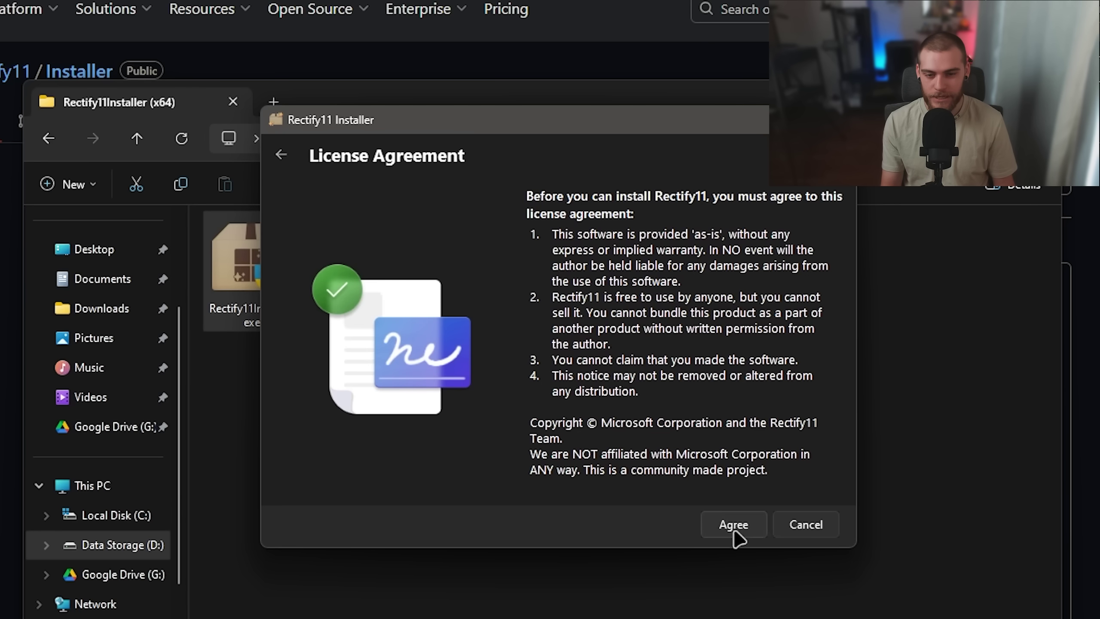
Accept the Rectify11 license agreement
left_click(734, 525)
scroll(628, 341, "down", 15)
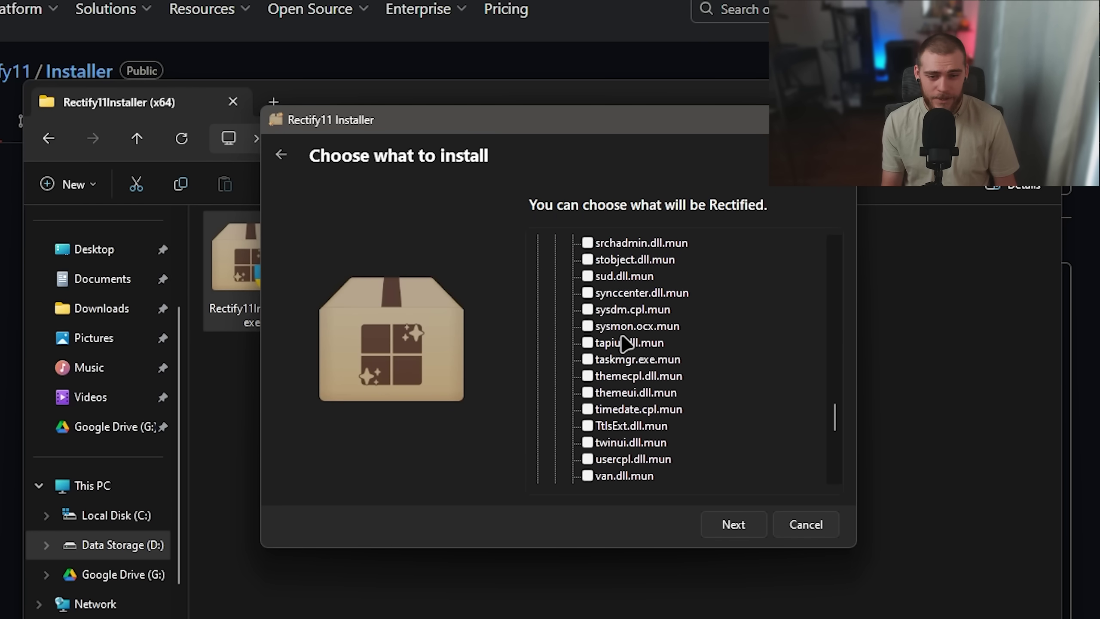
scroll(628, 341, "up", 10)
scroll(628, 343, "up", 15)
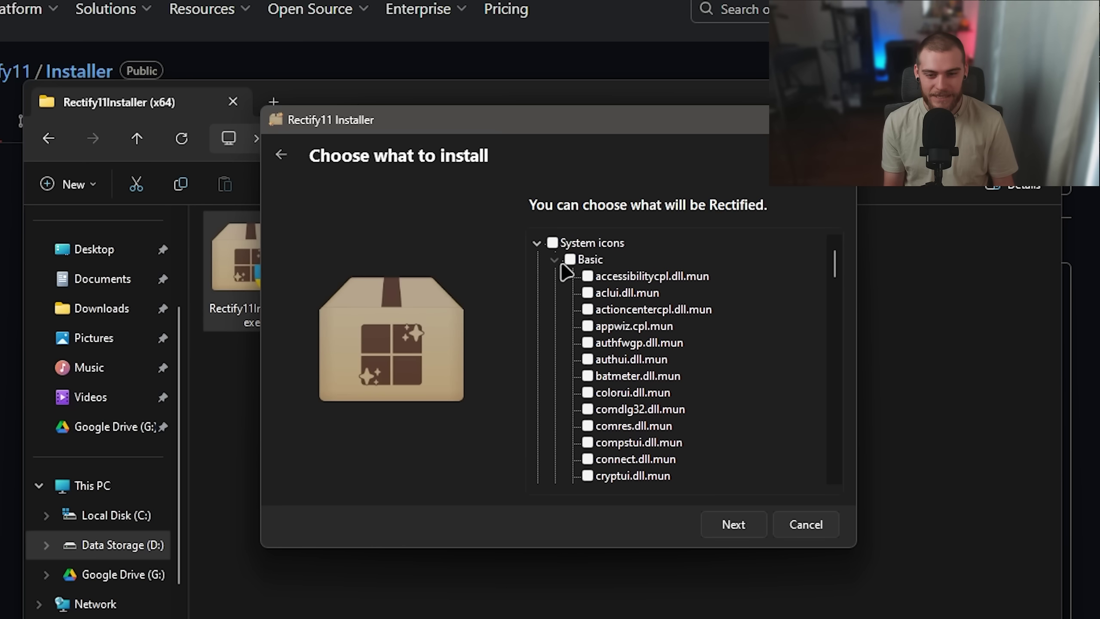
Select Enhanced context menus, Rectified Gadgets, Accent Color Colorizing and Remastered user avatars under Extras
left_click(555, 259)
left_click(536, 276)
left_click(537, 242)
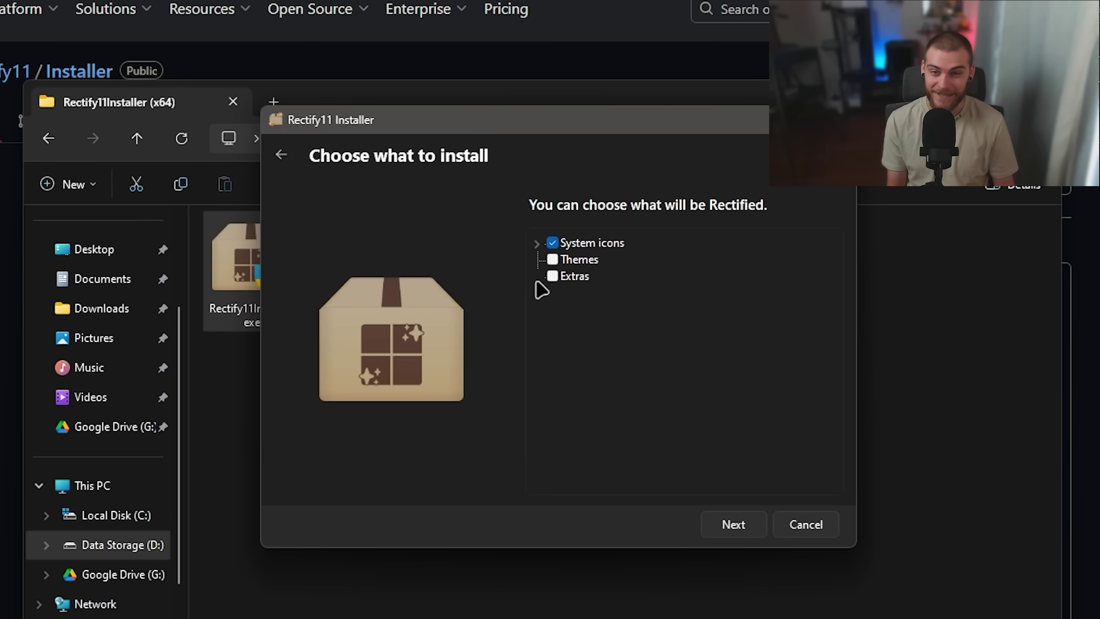
left_click(537, 277)
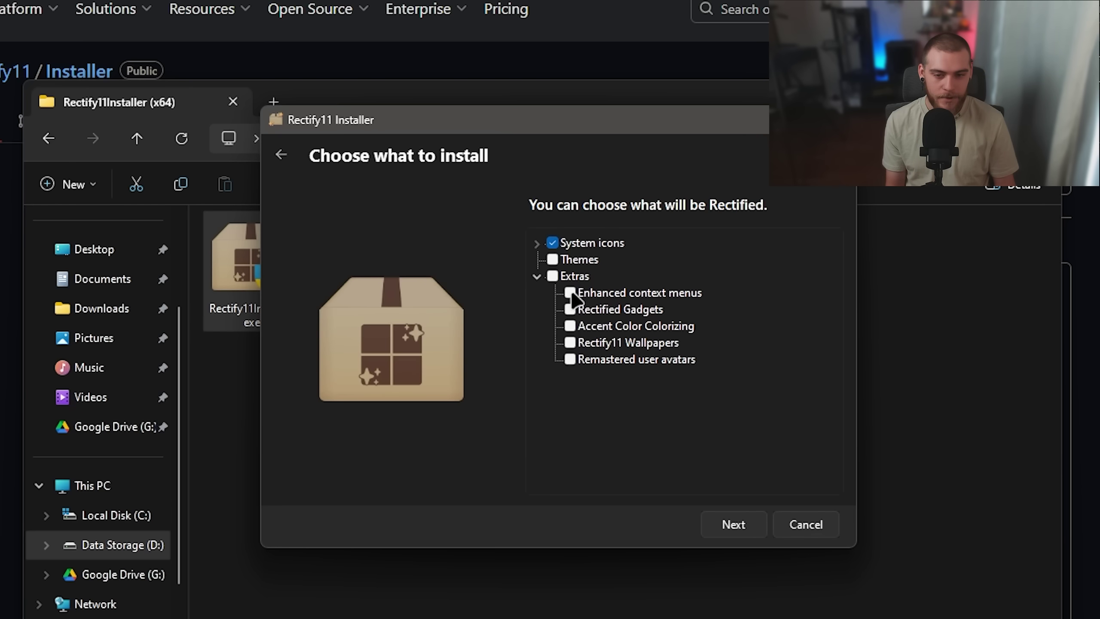
left_click(570, 293)
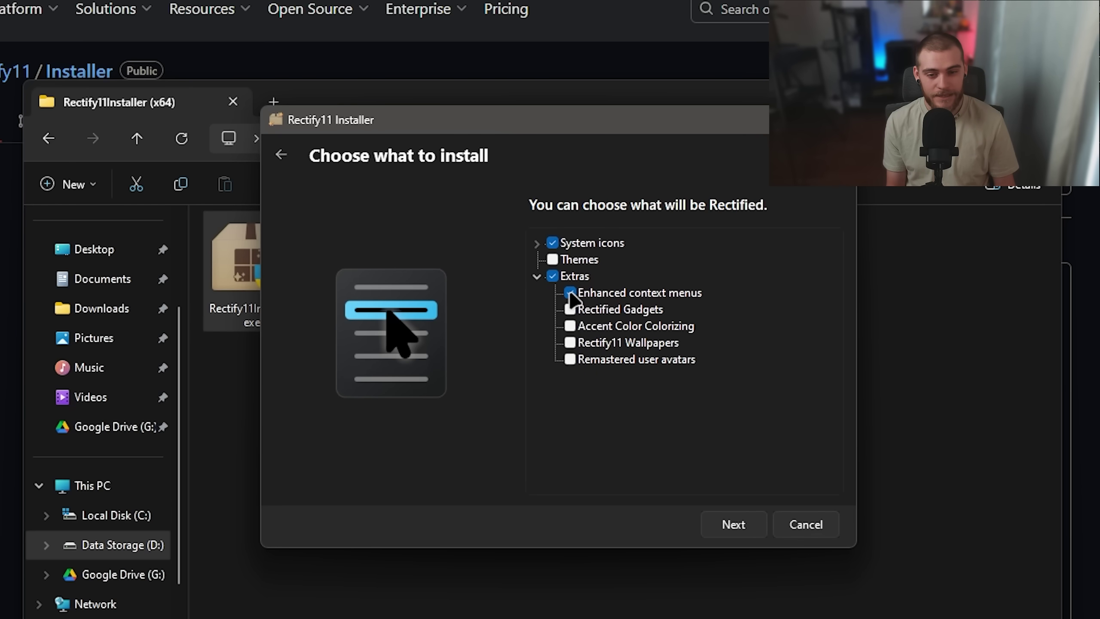
left_click(569, 312)
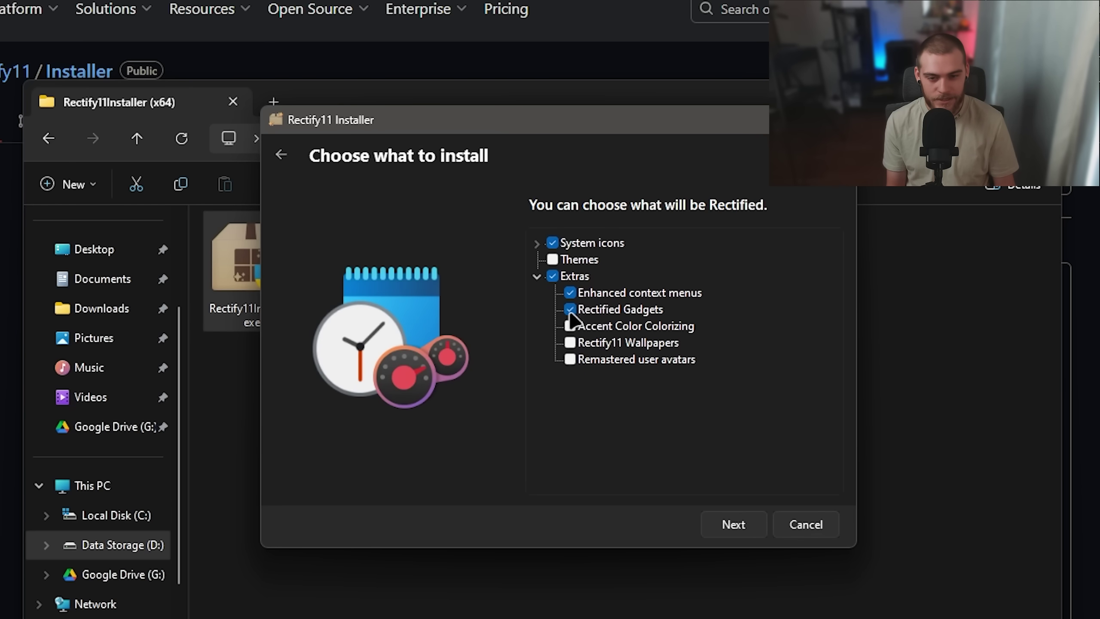
left_click(569, 327)
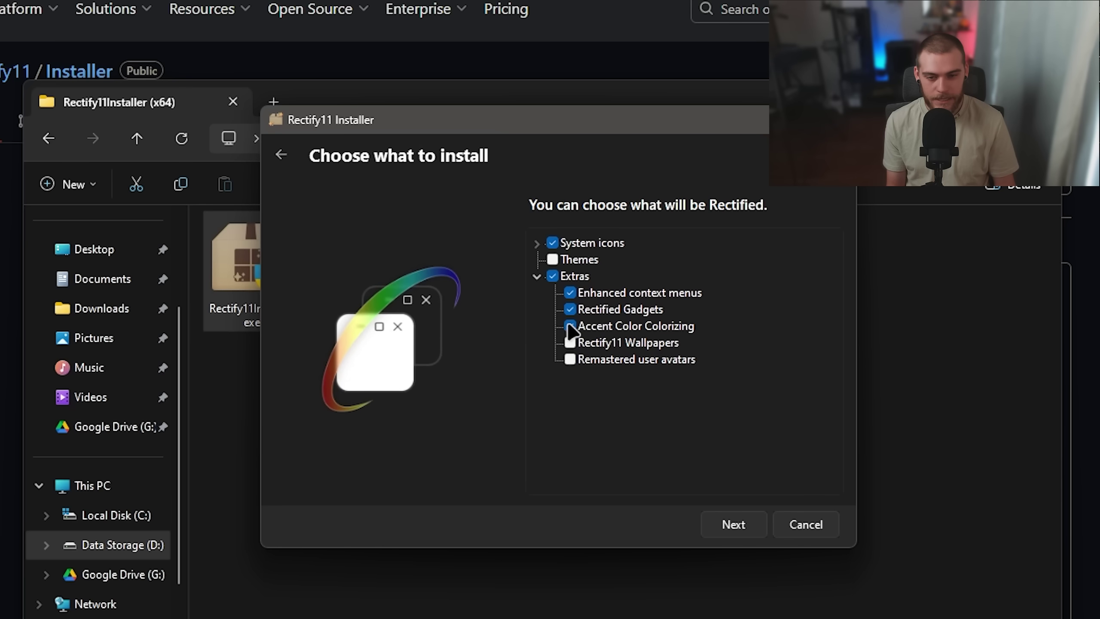
left_click(569, 360)
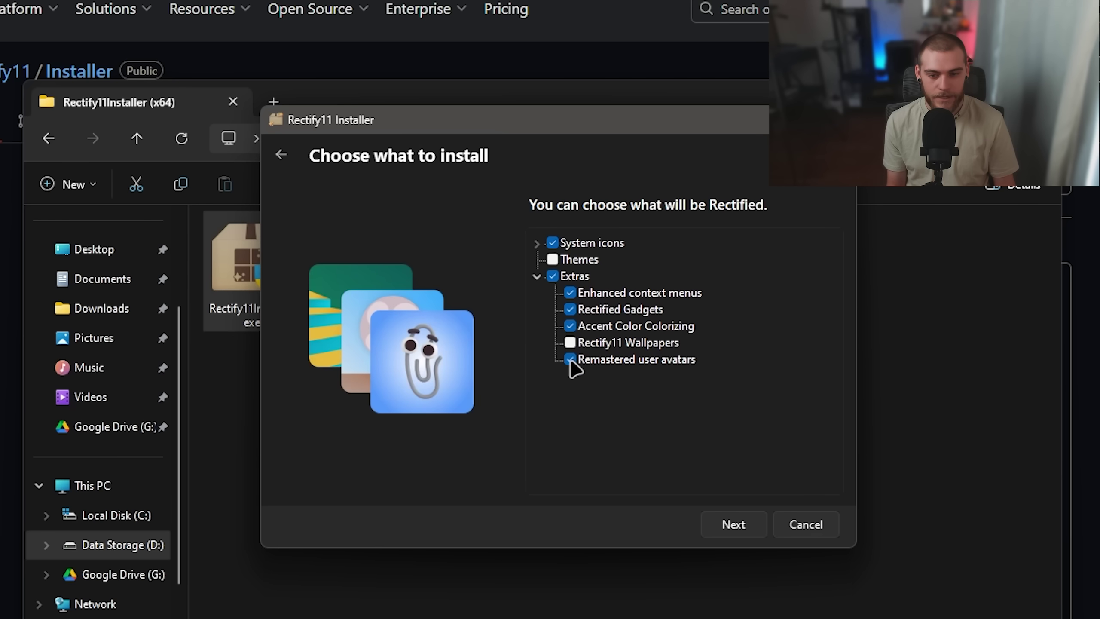
left_click(535, 278)
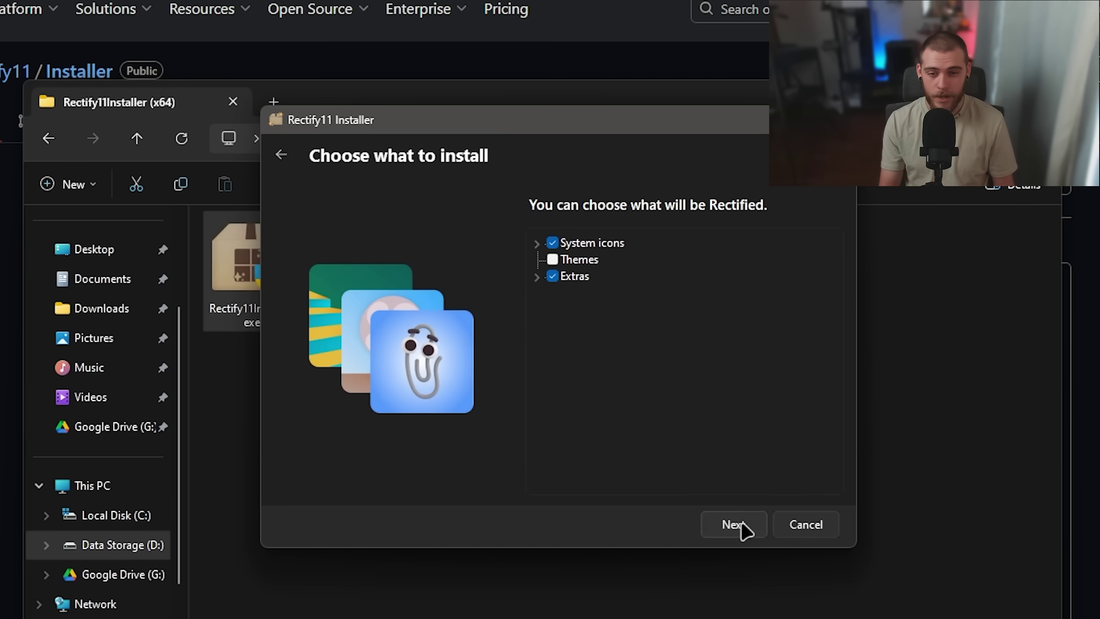
left_click(744, 530)
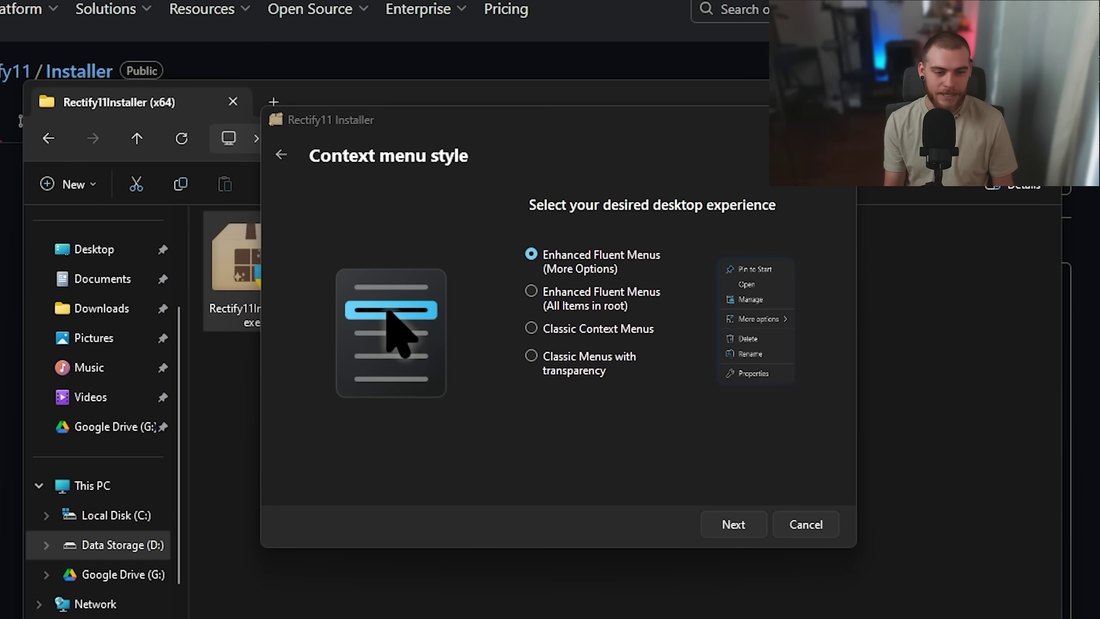
Pick 'Classic Menus with transparency' as the context menu style and advance to the Summary
left_click(764, 447)
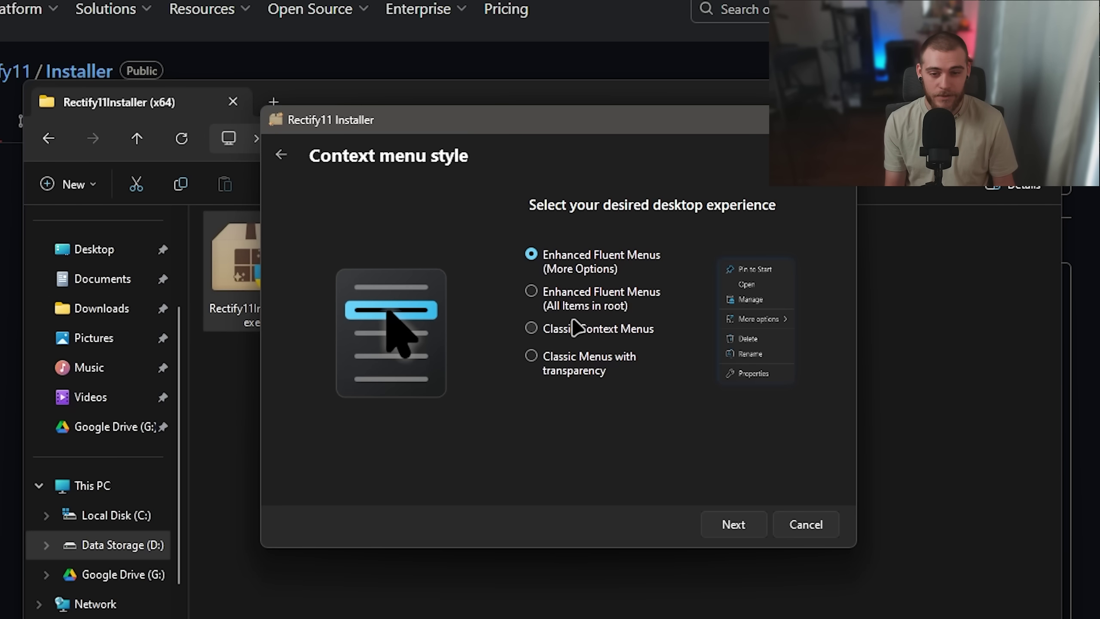
left_click(529, 298)
left_click(531, 330)
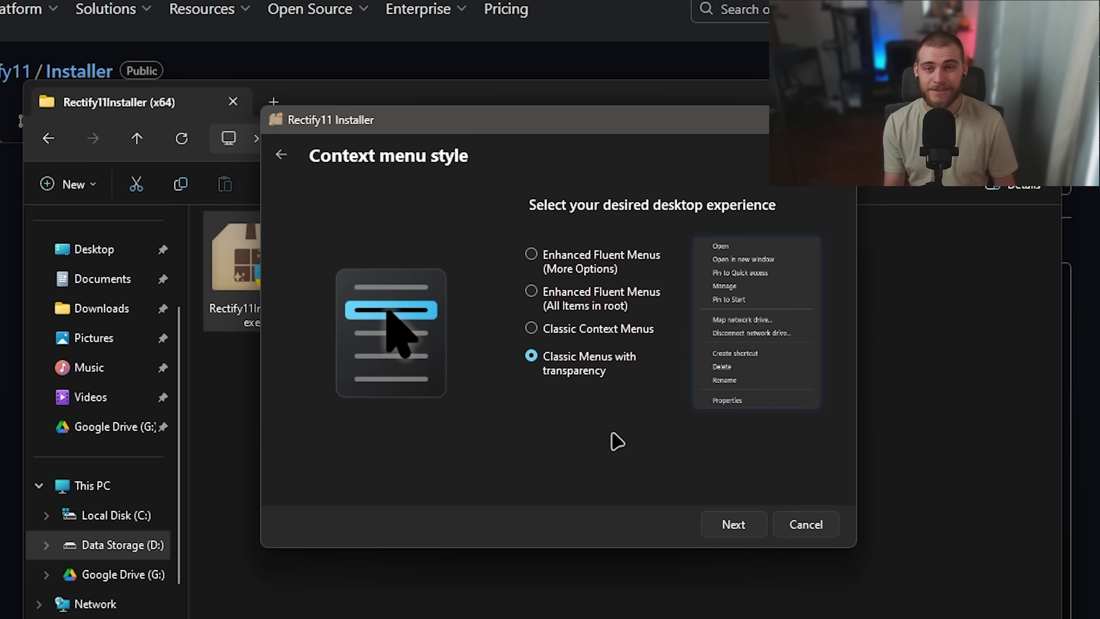
key("Return")
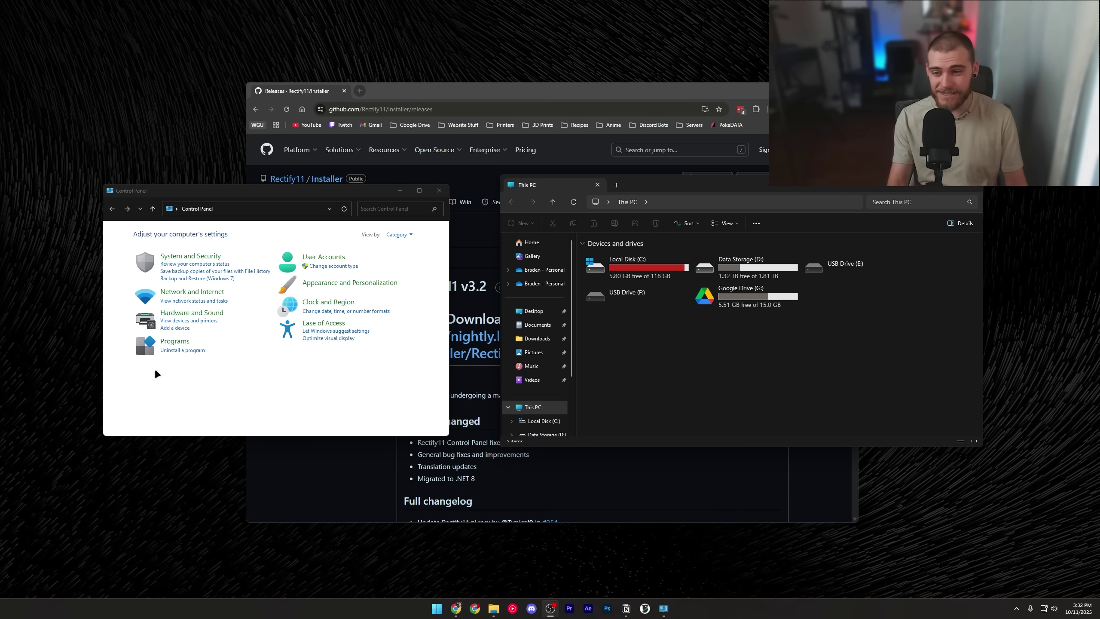
Drag the restyled This PC window over the Control Panel window
left_click_drag(746, 191, 561, 200)
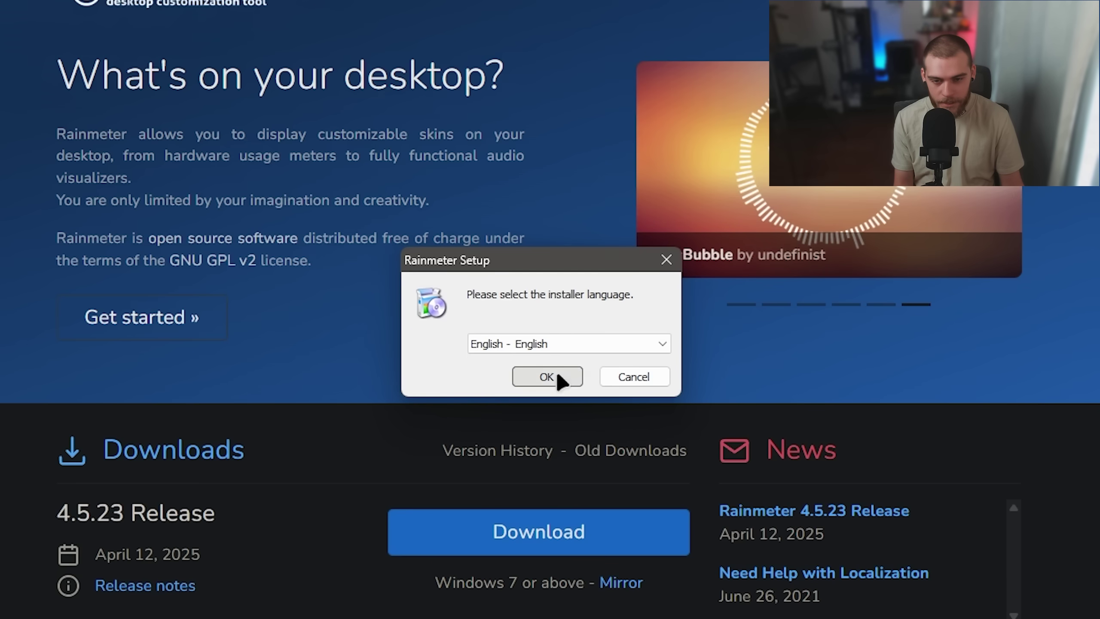
Install Rainmeter to D:\All Applications, confirming the setup language and approving UAC
left_click(555, 373)
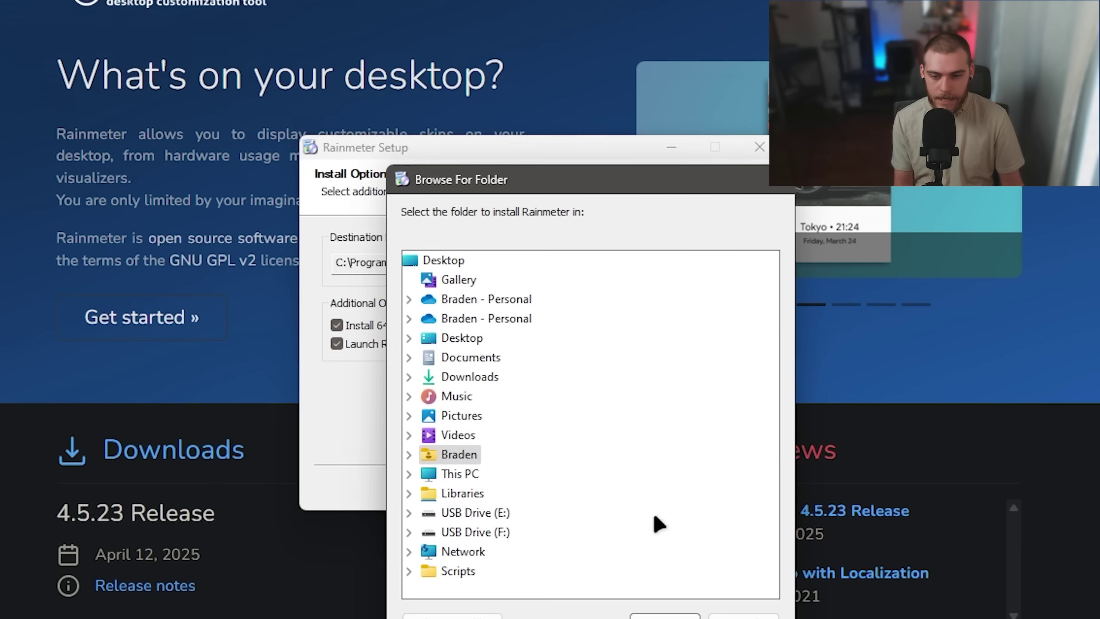
left_click(409, 475)
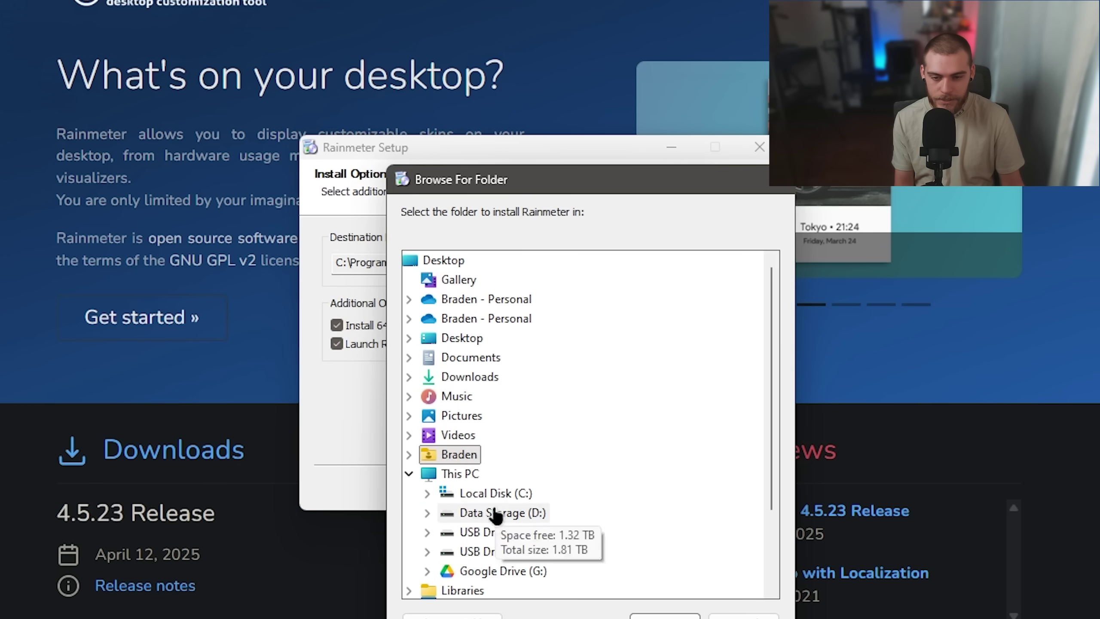
left_click(427, 514)
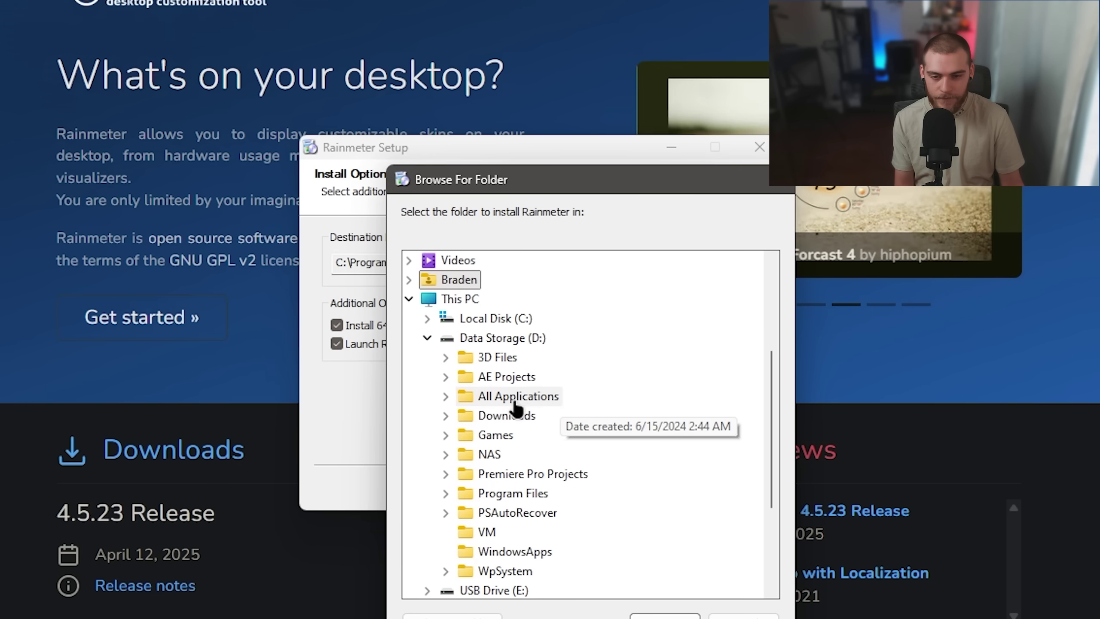
double_click(501, 395)
left_click(665, 616)
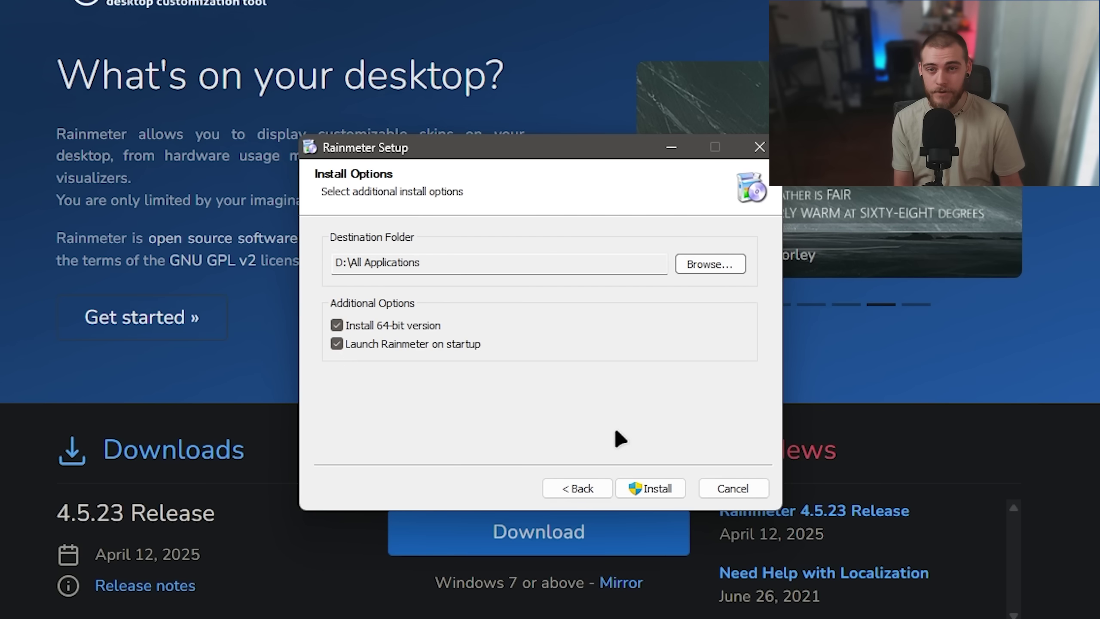
left_click(648, 488)
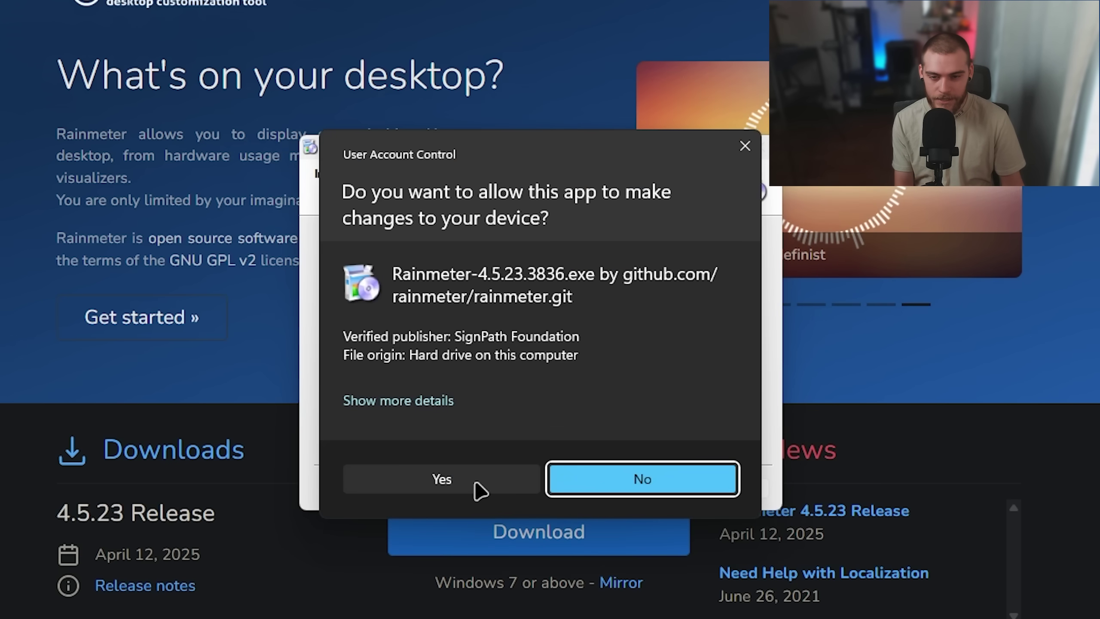
left_click(477, 485)
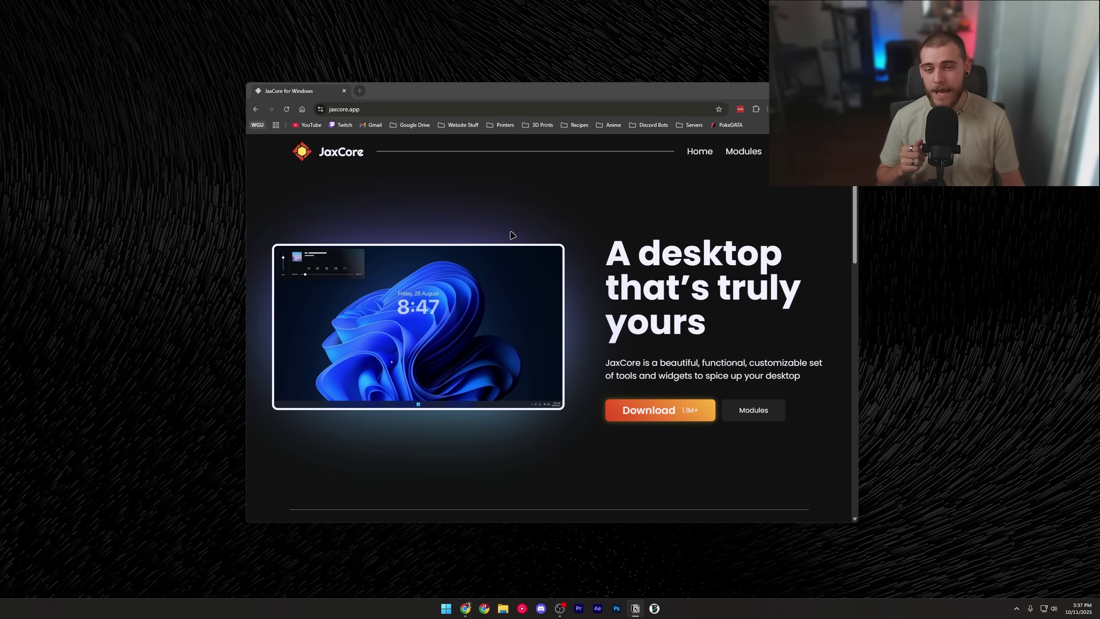
Download JaxCoreSetup.bat, acknowledge the discontinued-development notice and run it
left_click(628, 408)
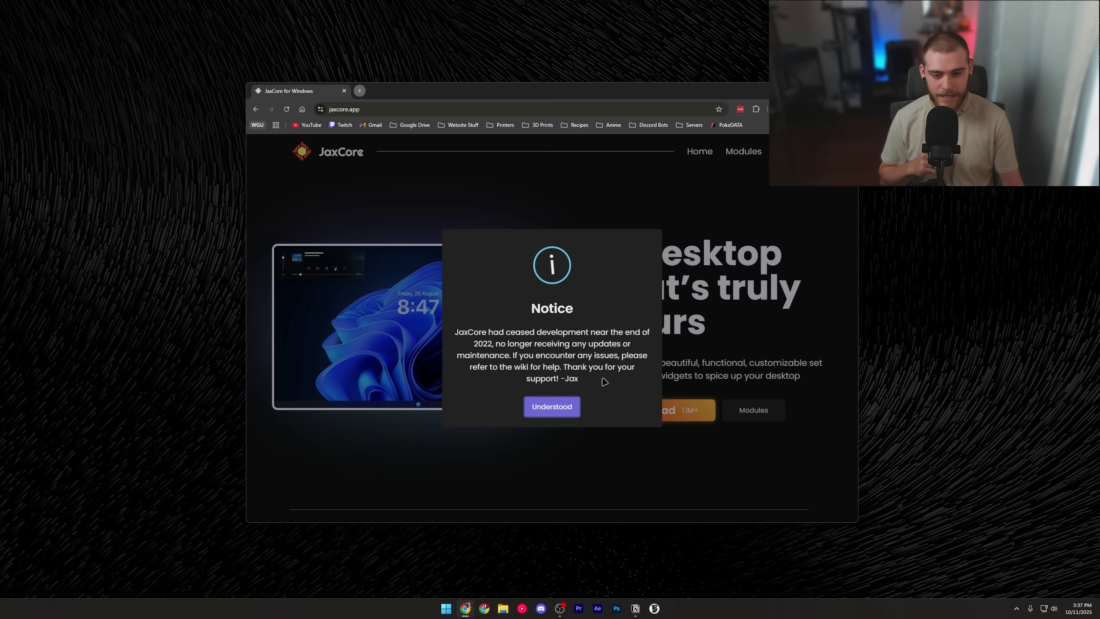
left_click(552, 407)
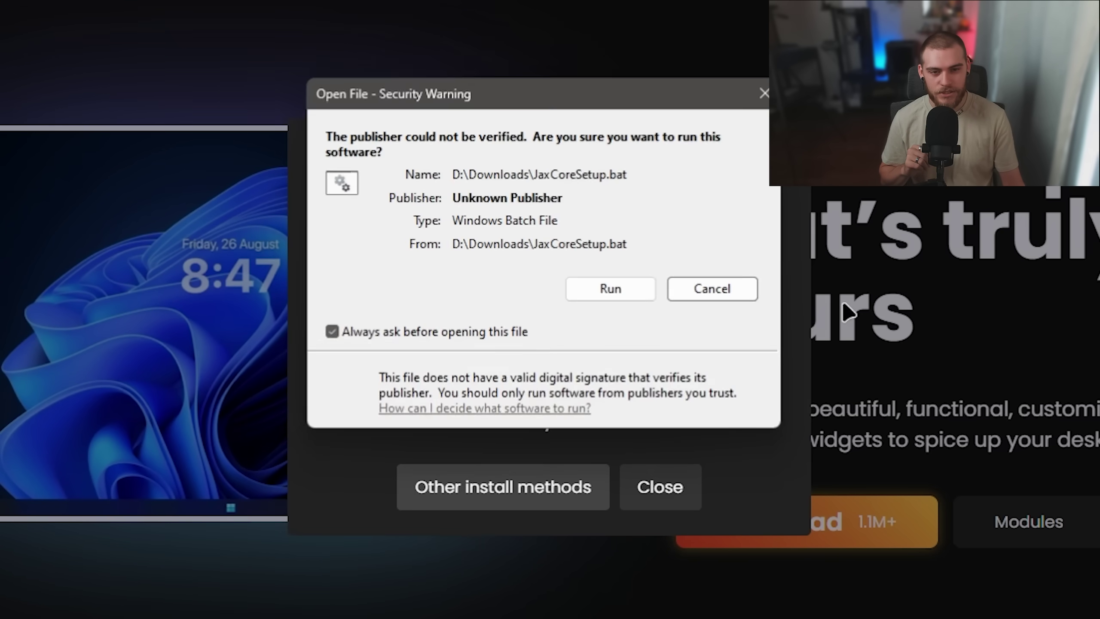
left_click(633, 290)
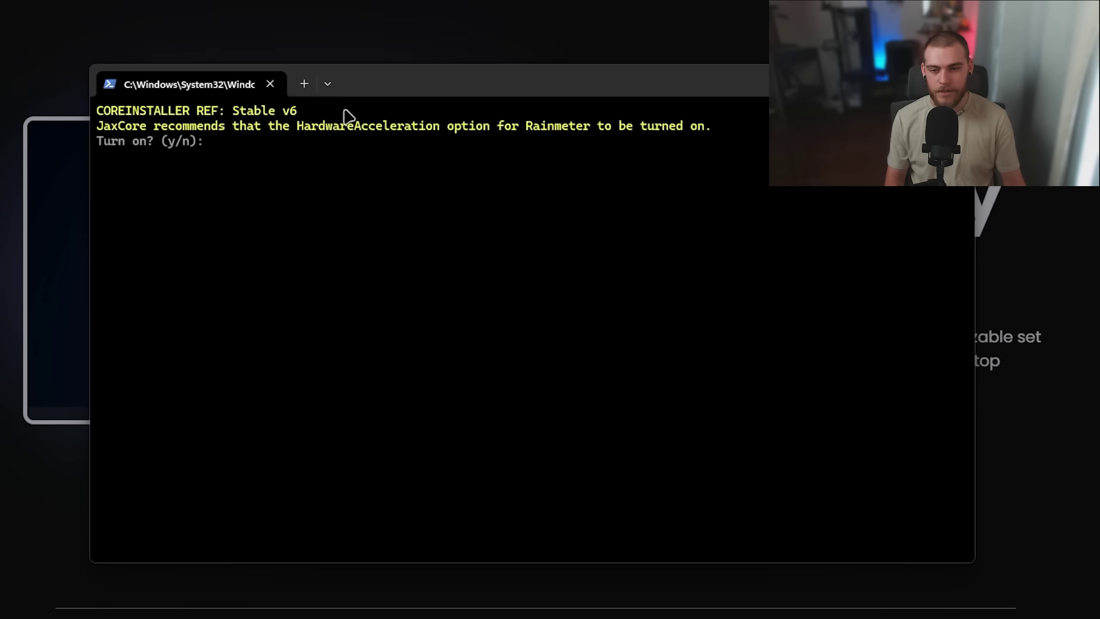
Answer y to enable Rainmeter's HardwareAcceleration and let the JaxCore installer complete
type("y")
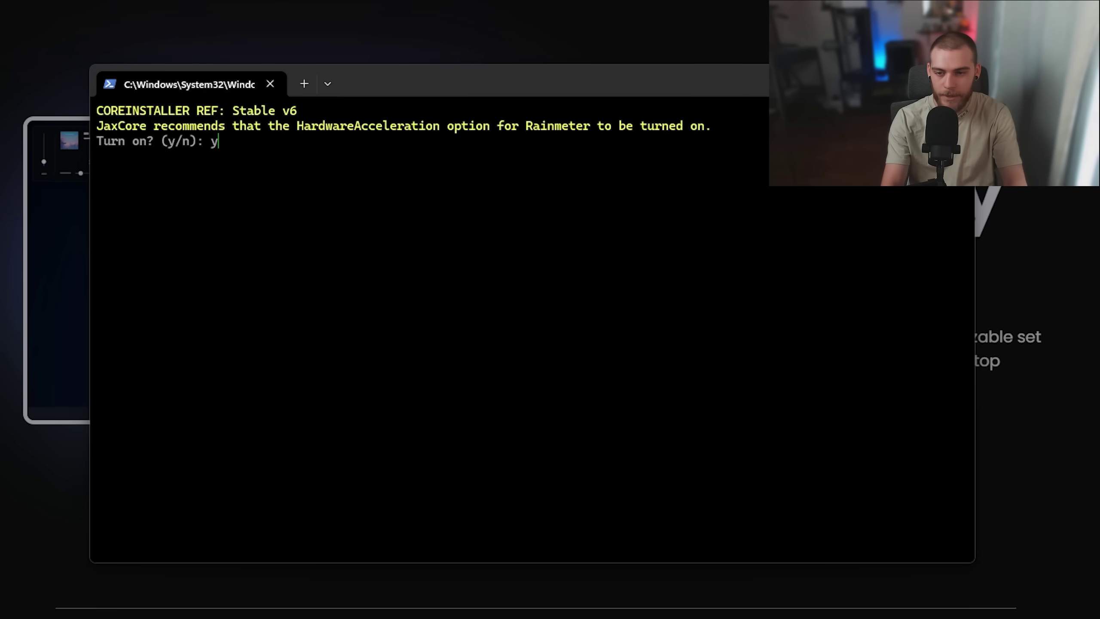
key("Return")
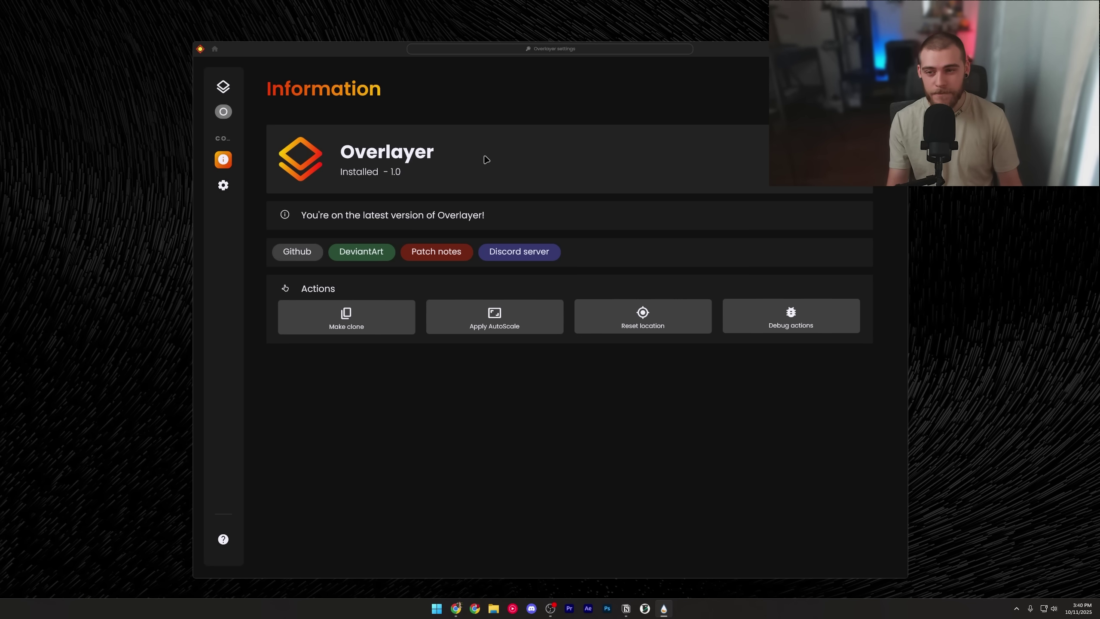
Turn on the Overlayer and ModularClocks widgets so the large clock appears on the desktop
left_click(226, 110)
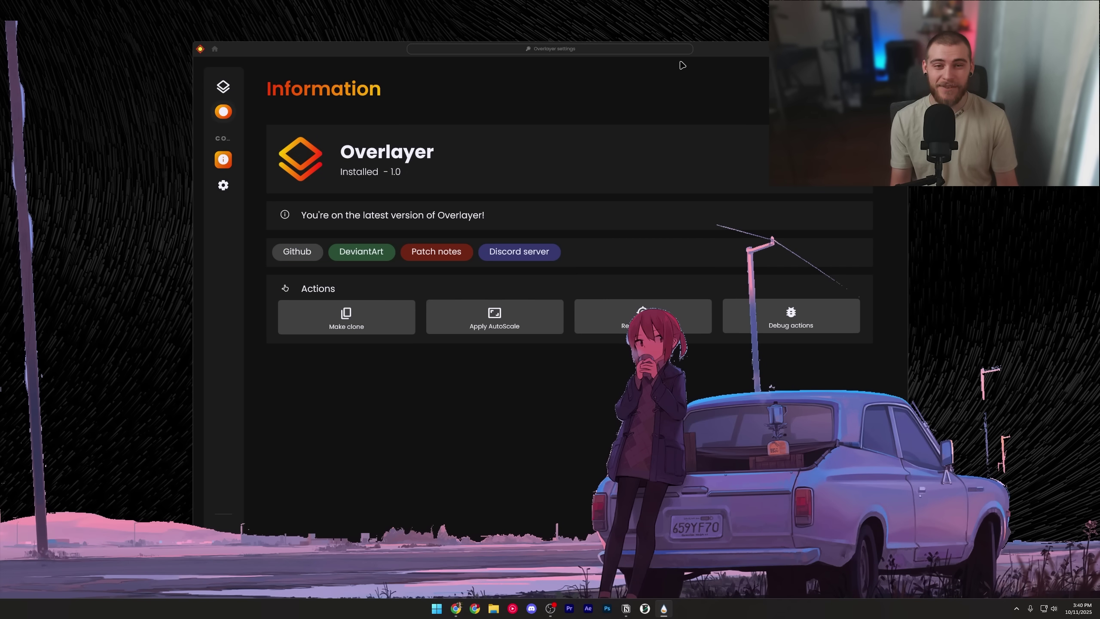
left_click_drag(720, 55, 714, 57)
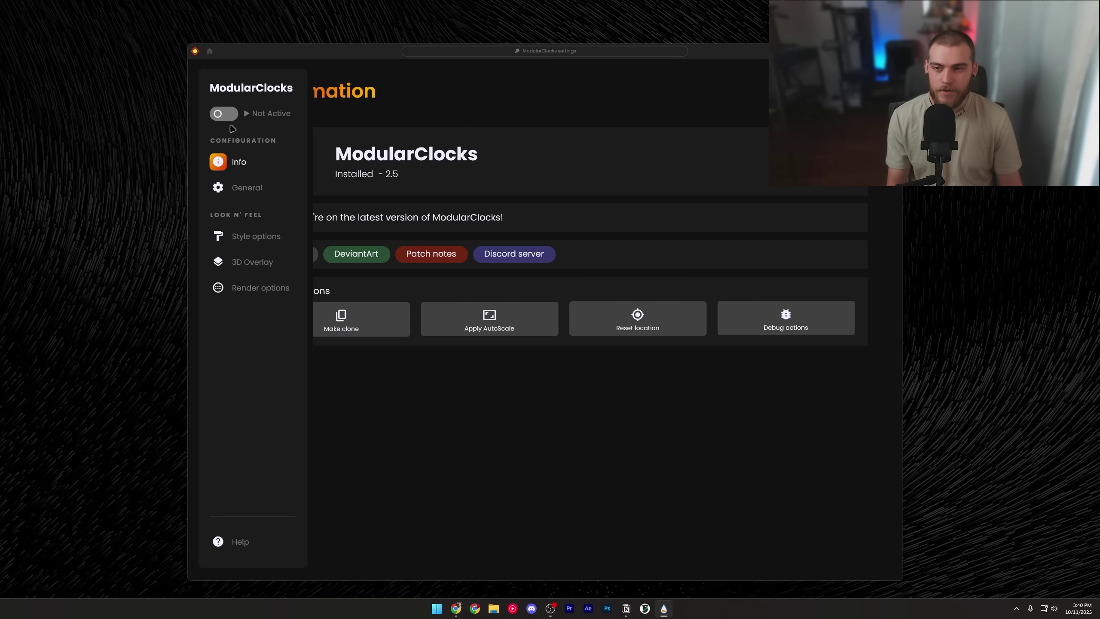
left_click(219, 115)
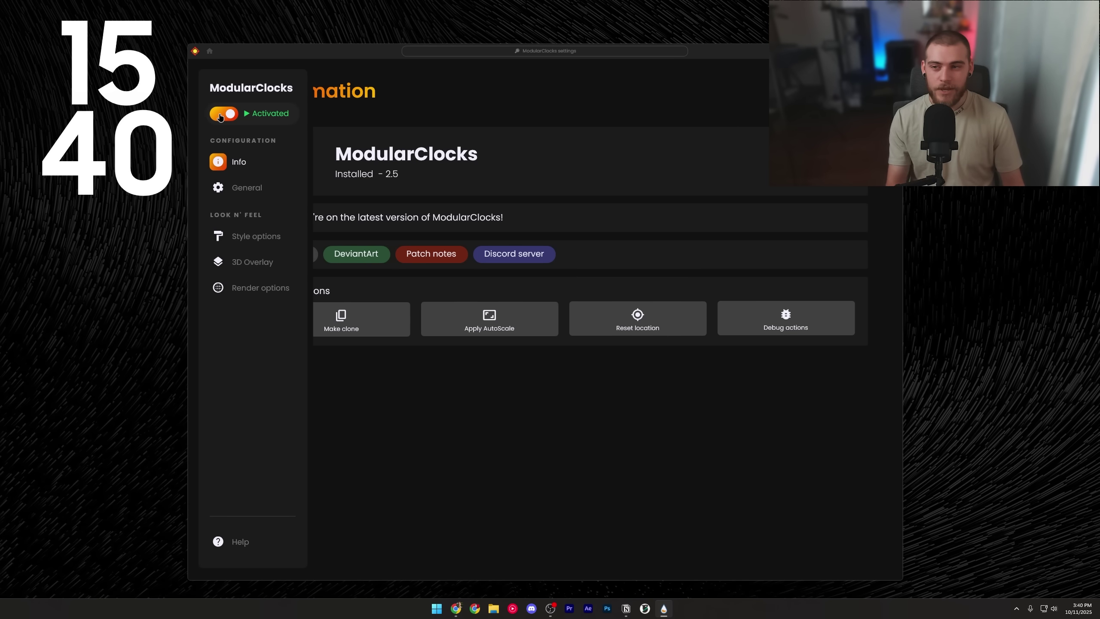
Browse the clock's Style options and 3D Overlay settings, then return to JaxCore's home page
left_click(249, 236)
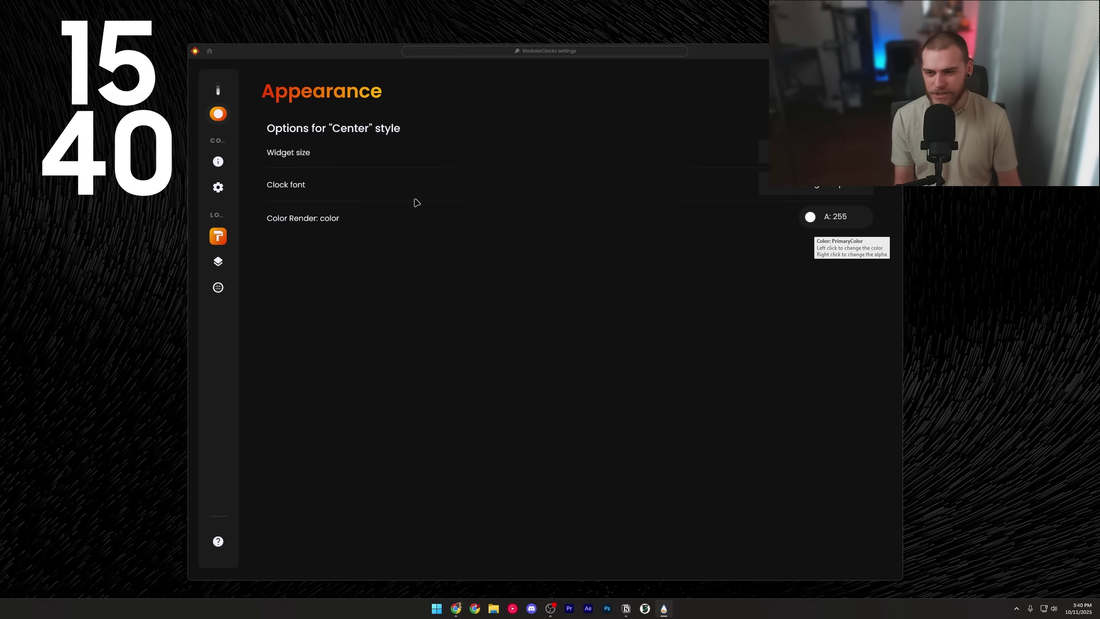
left_click(221, 262)
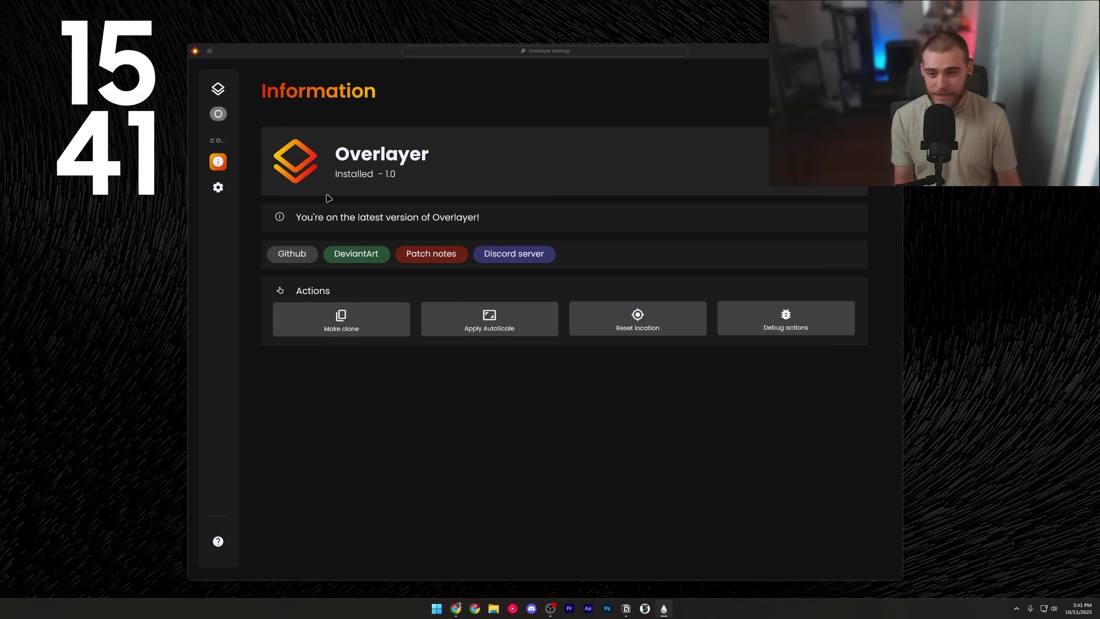
mouse_move(227, 162)
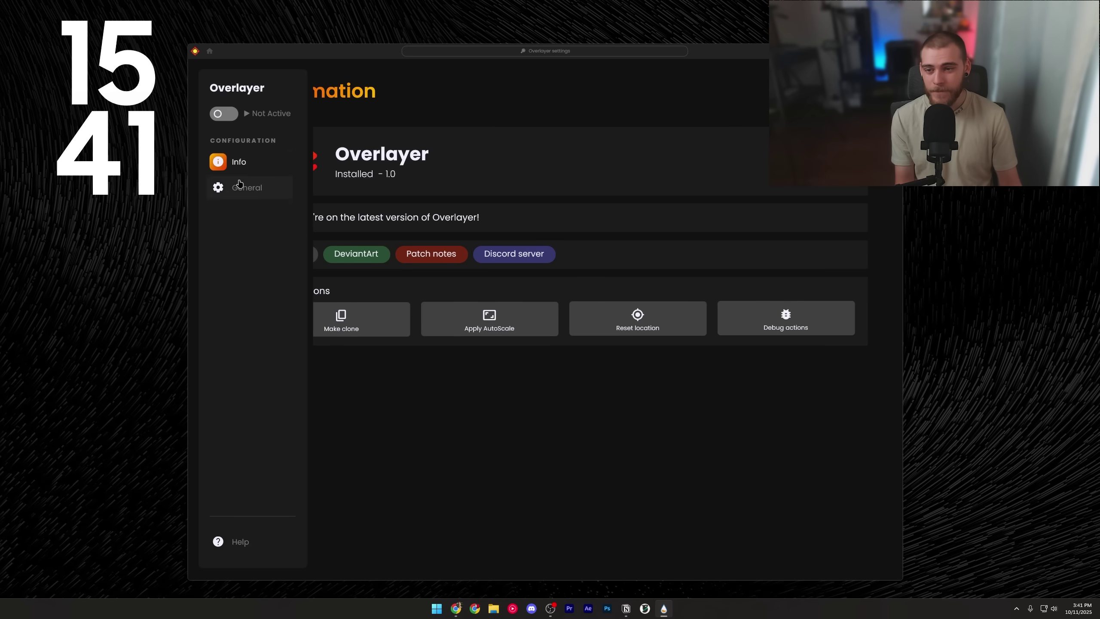
left_click(239, 184)
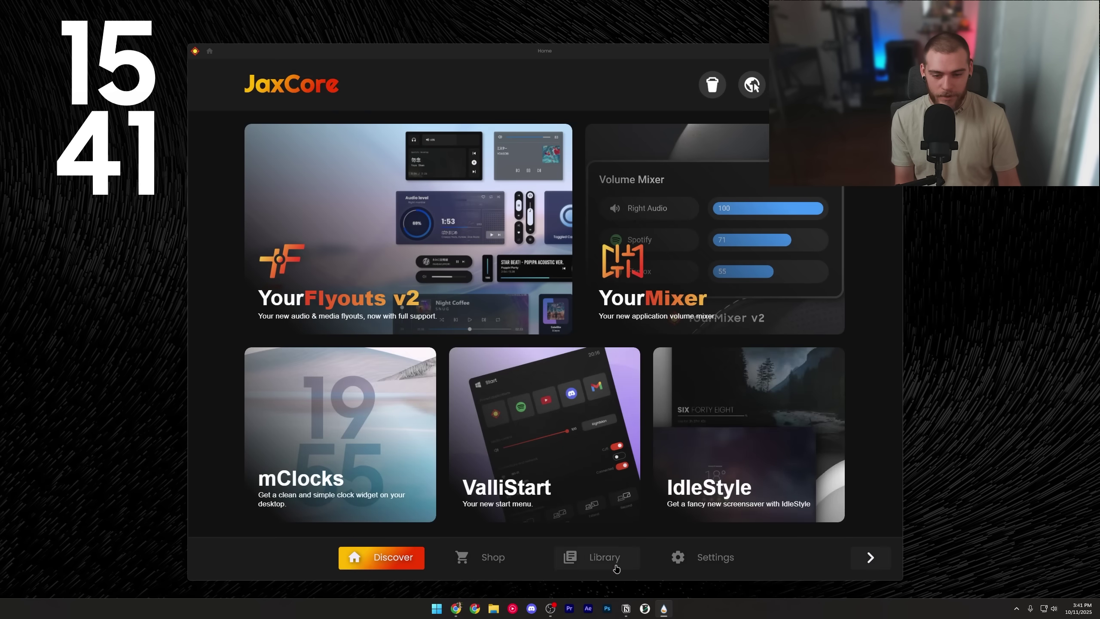
From Library > ModularClocks > General, move the large clock to the desktop's top centre
left_click(616, 564)
left_click(641, 246)
mouse_move(202, 168)
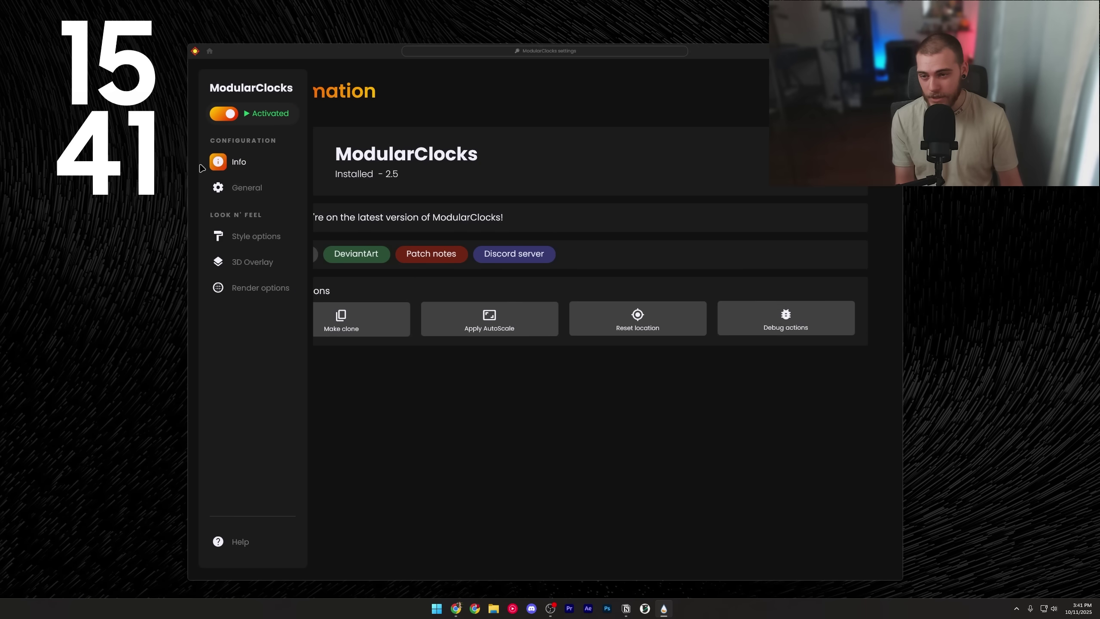
left_click(226, 191)
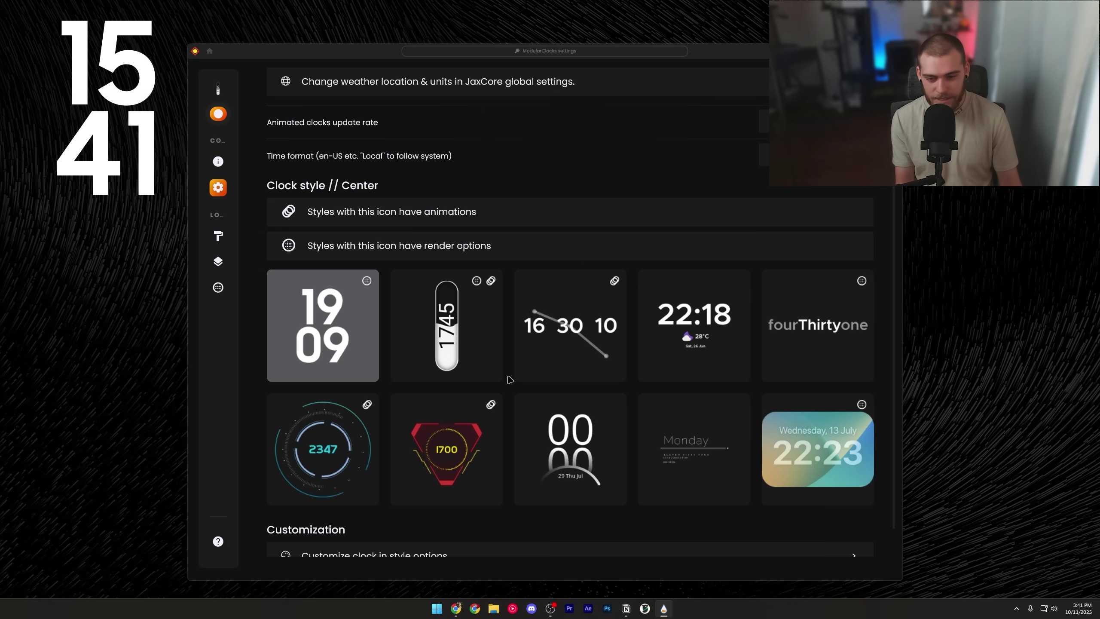
scroll(580, 397, "down", 1)
scroll(334, 399, "up", 2)
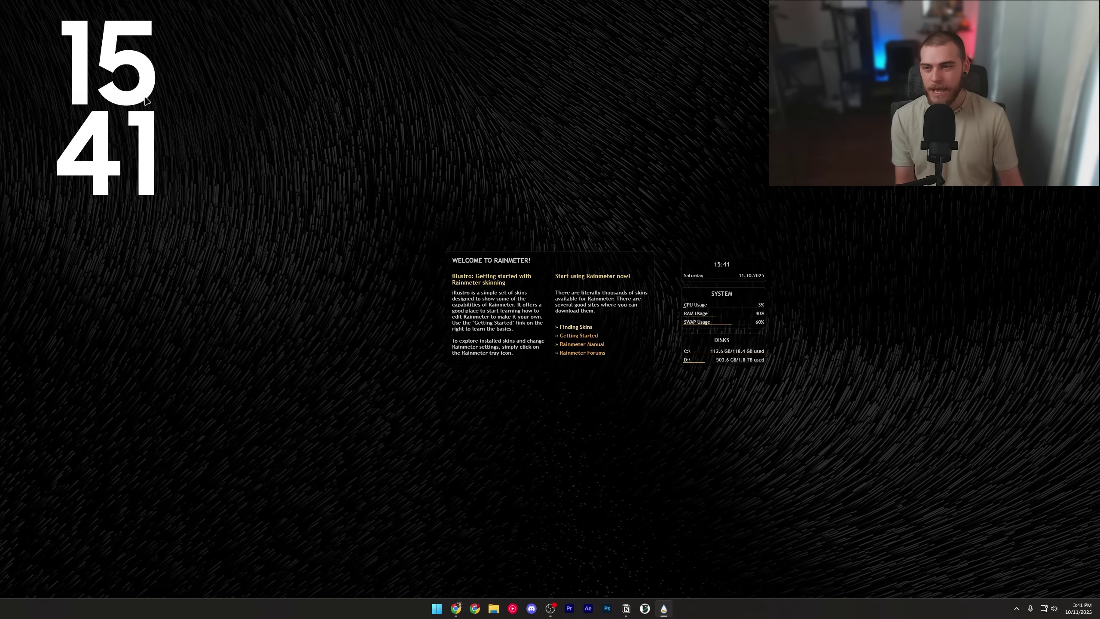
left_click_drag(147, 101, 556, 71)
Unload the default illustro Clock and system usage skins from the desktop
right_click(711, 269)
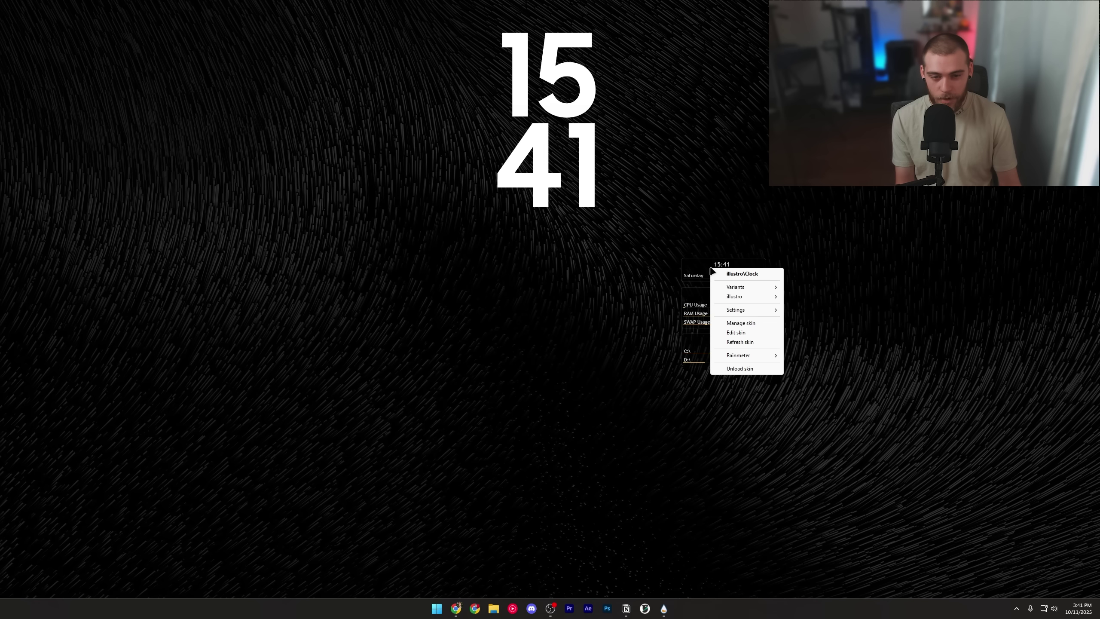
left_click(738, 369)
right_click(701, 300)
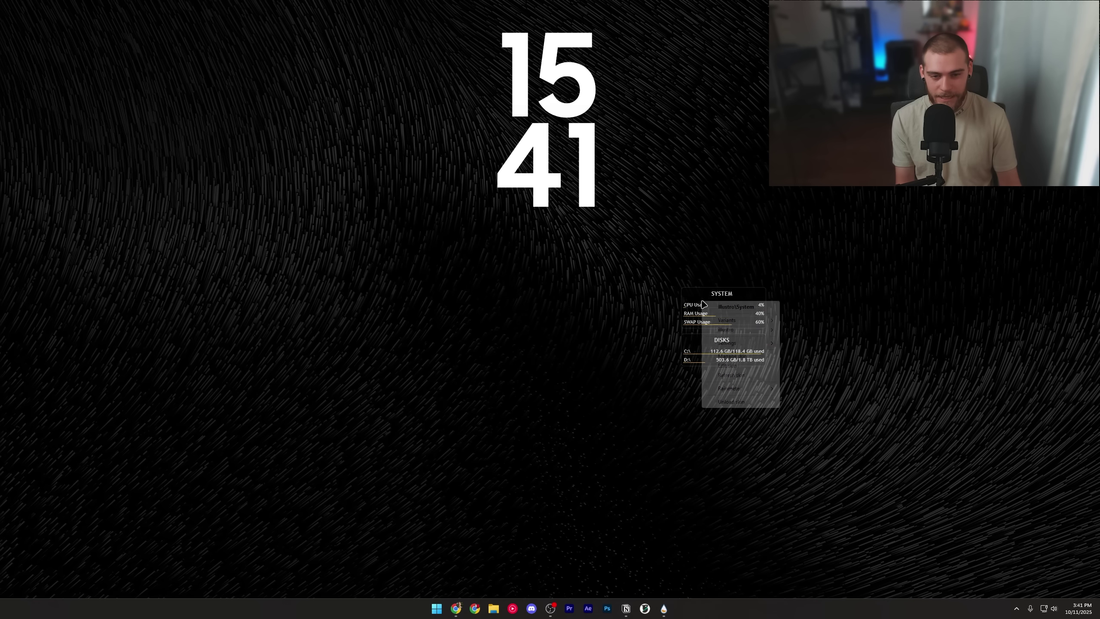
left_click(731, 401)
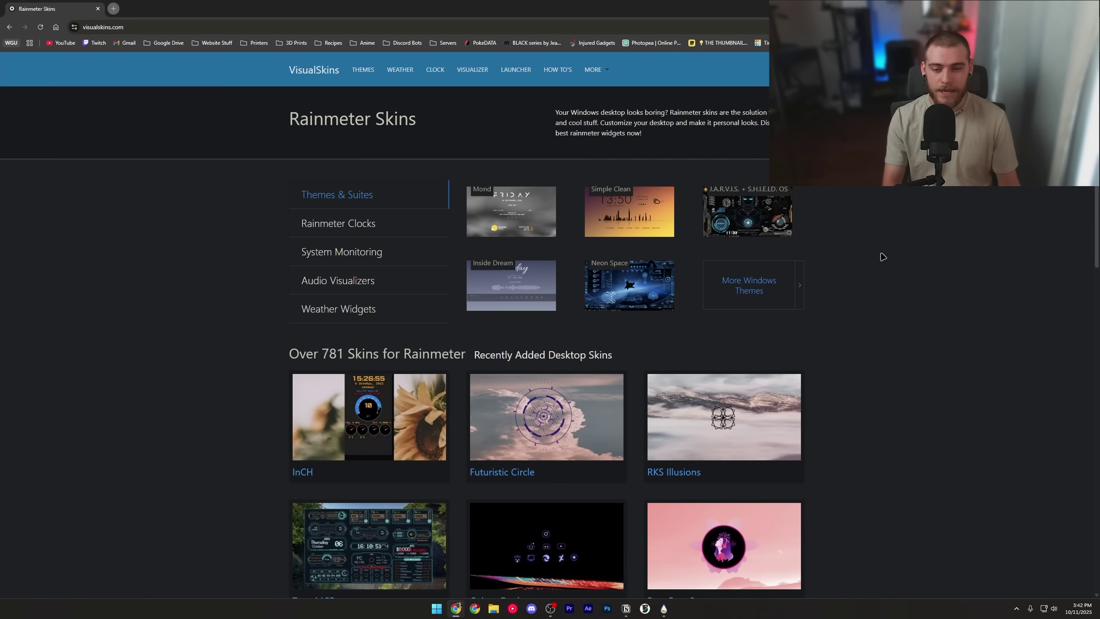
Download the Mond theme from VisualSkins and install mond.rmskin along with its layout
left_click(511, 211)
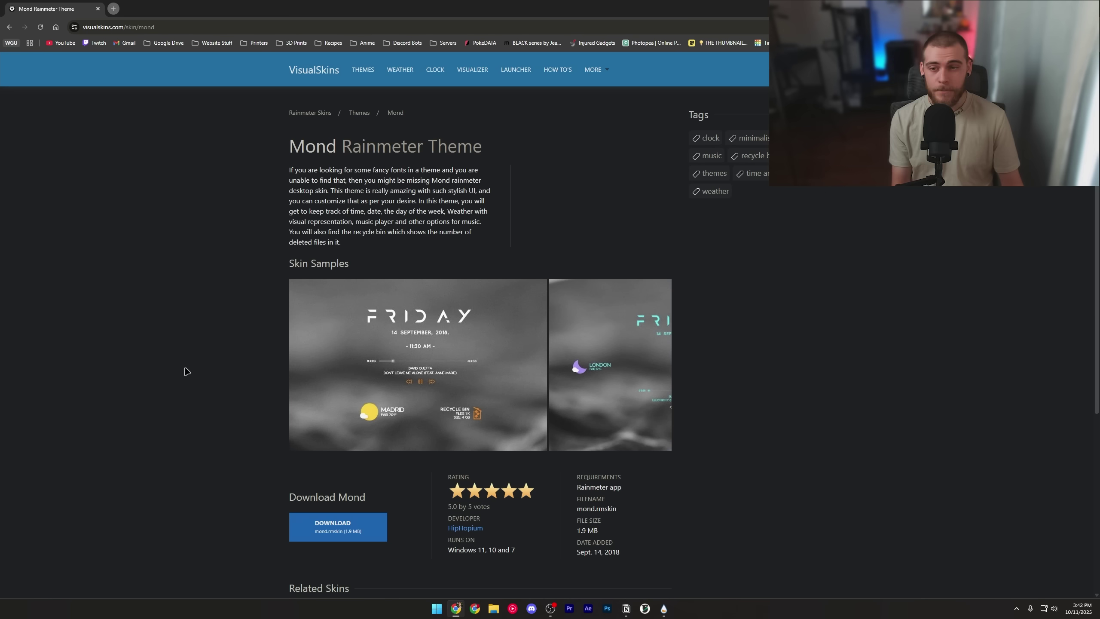
scroll(180, 364, "down", 2)
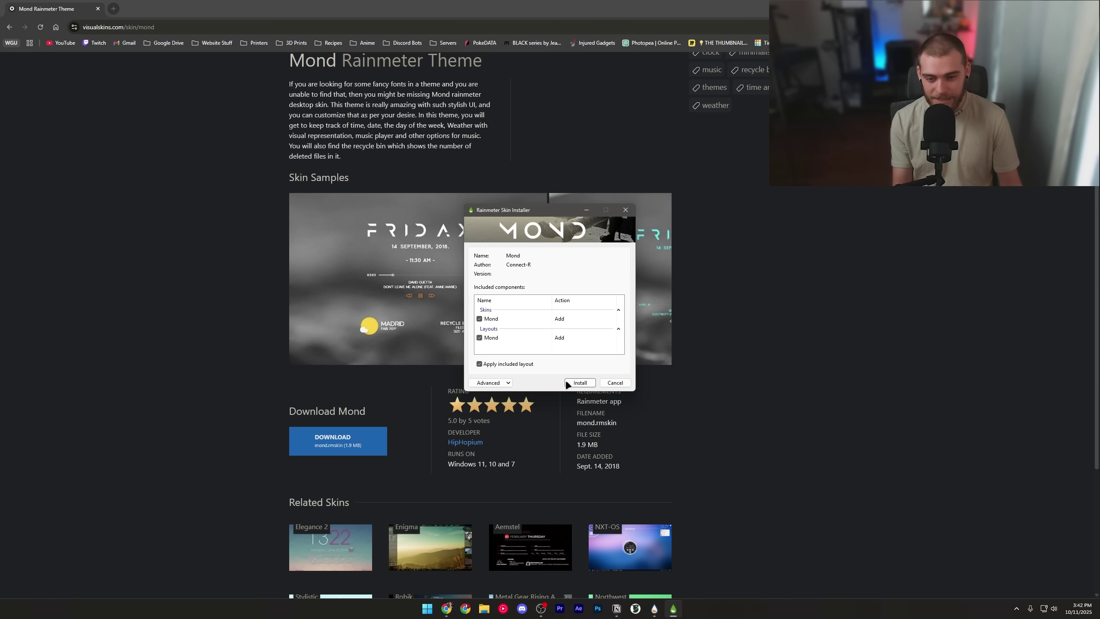
left_click(569, 383)
Reveal the desktop and move the Mond Settings panel to the screen centre
key("super+d")
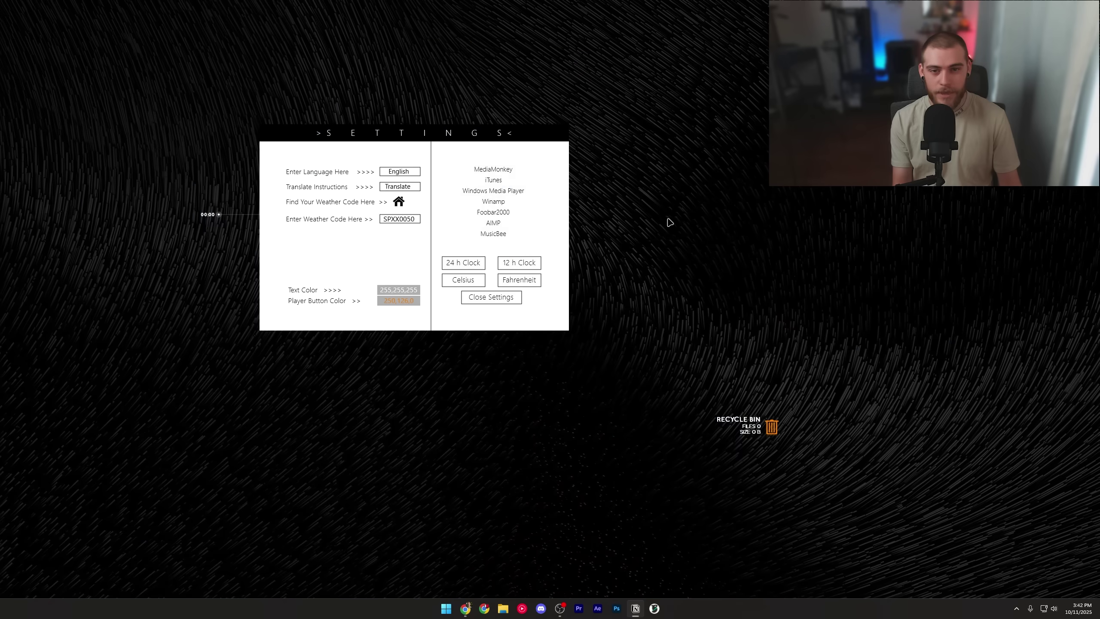
left_click_drag(459, 150, 523, 303)
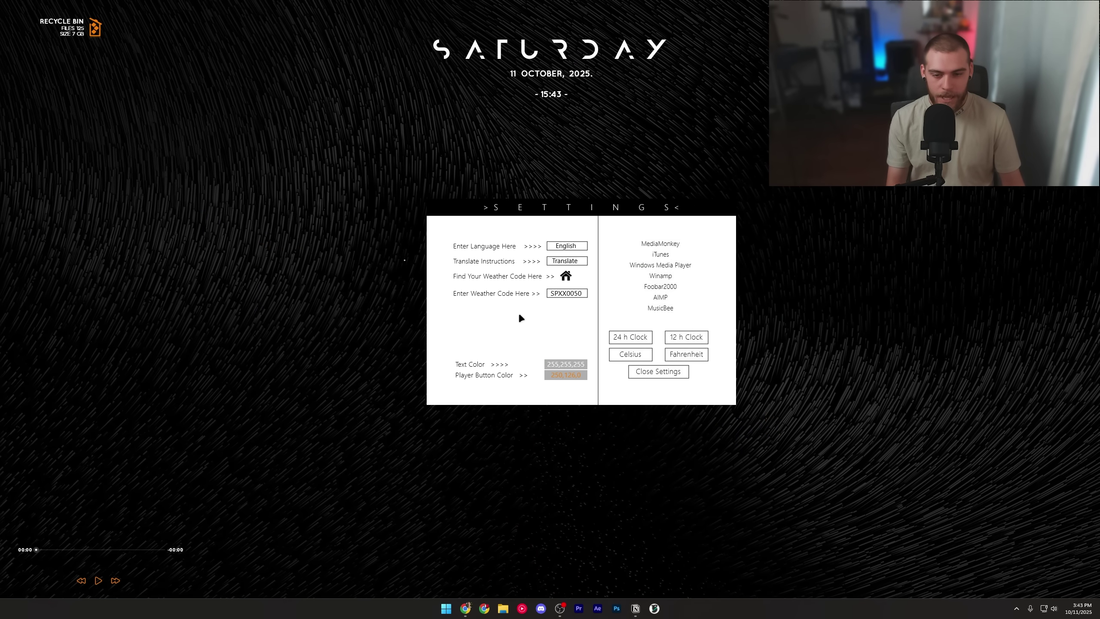